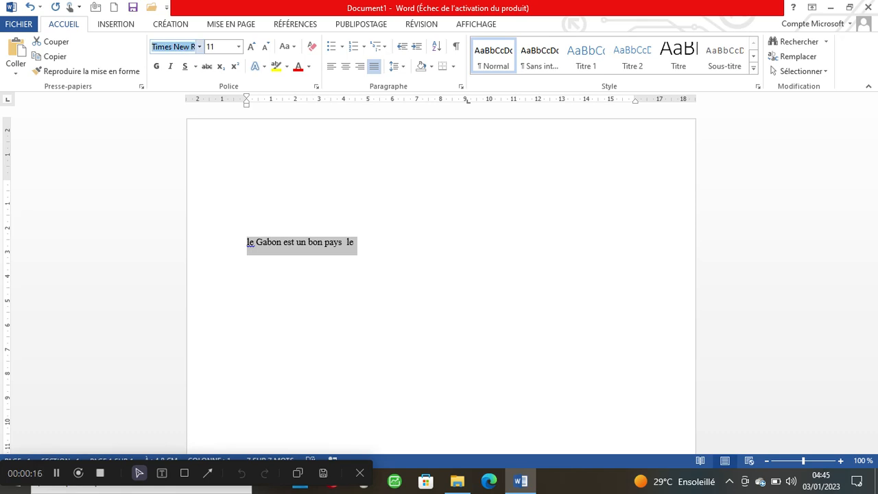
- Set the line 'le Gabon est un bon pays le' in the Cambria font
type("Cambria")
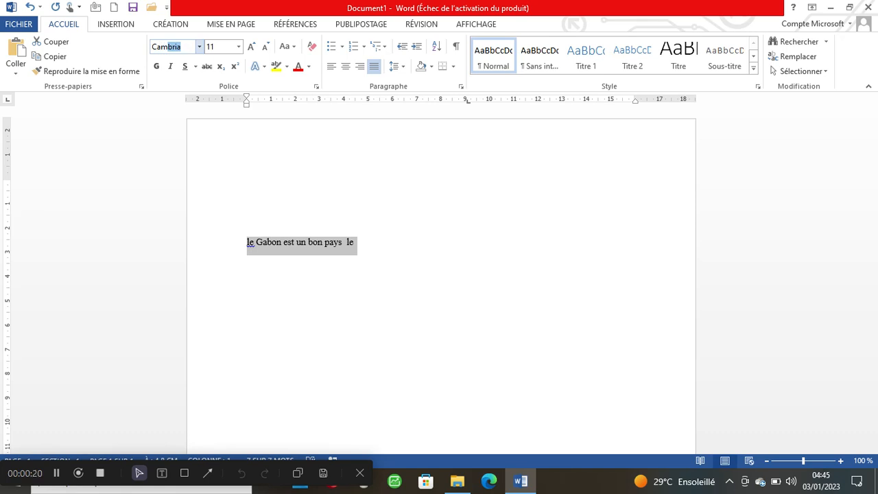
key("Return")
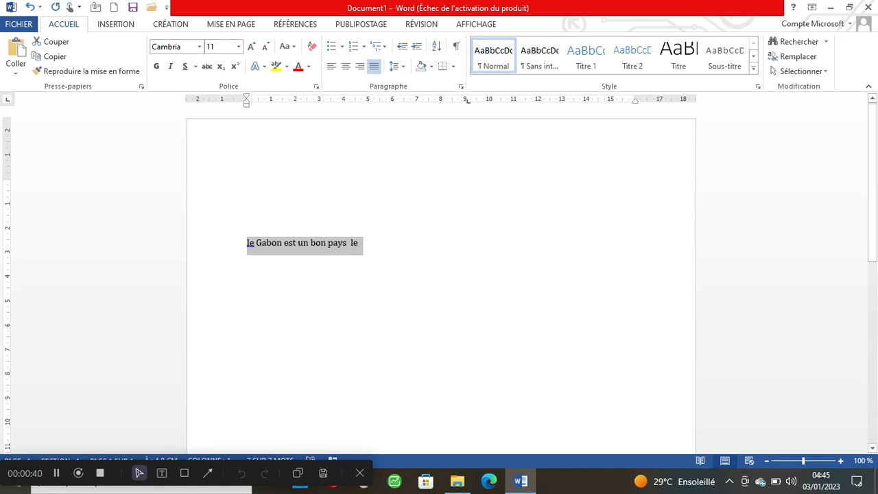
- Size the line at 18 pt, try several larger and smaller sizes, then return to 18
left_click(239, 46)
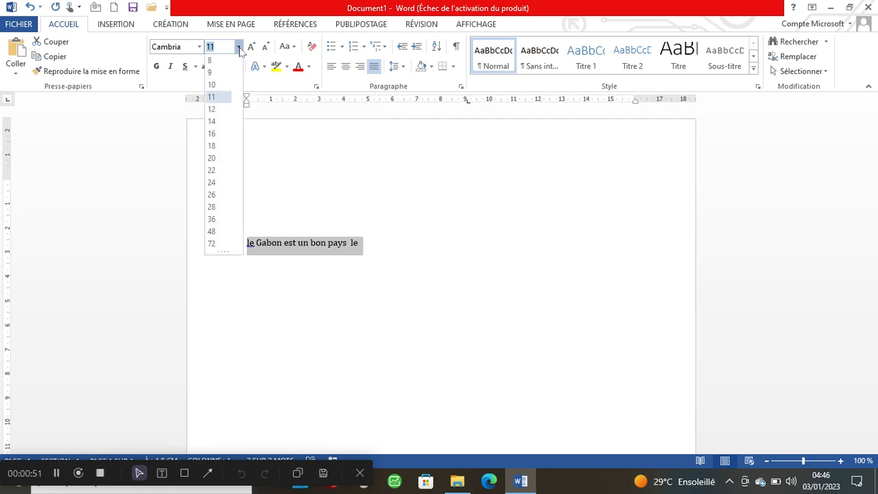
left_click(218, 150)
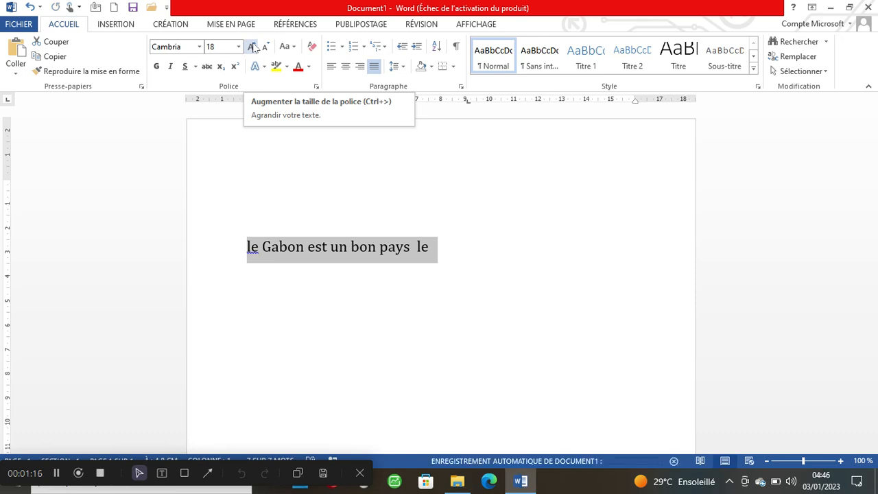
left_click(252, 46)
left_click(253, 46)
left_click(253, 47)
left_click(252, 46)
left_click(252, 47)
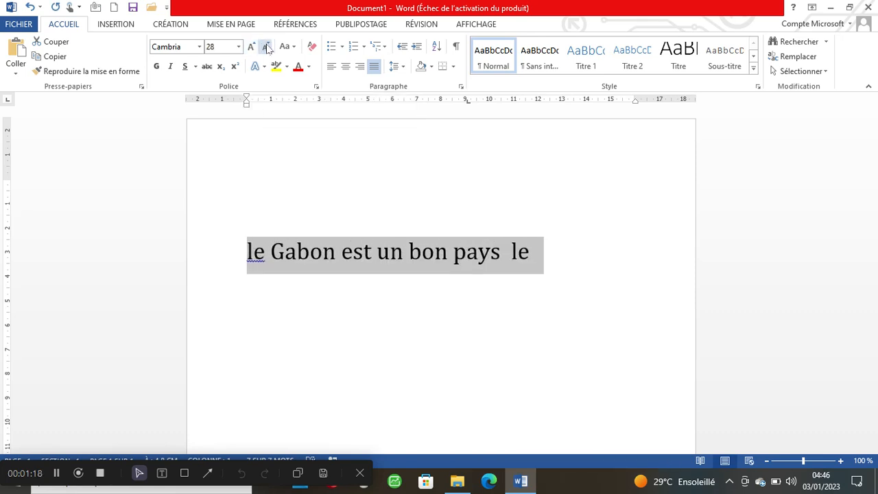
left_click(265, 47)
left_click(266, 47)
left_click(265, 46)
left_click(265, 47)
left_click(265, 47)
left_click(266, 47)
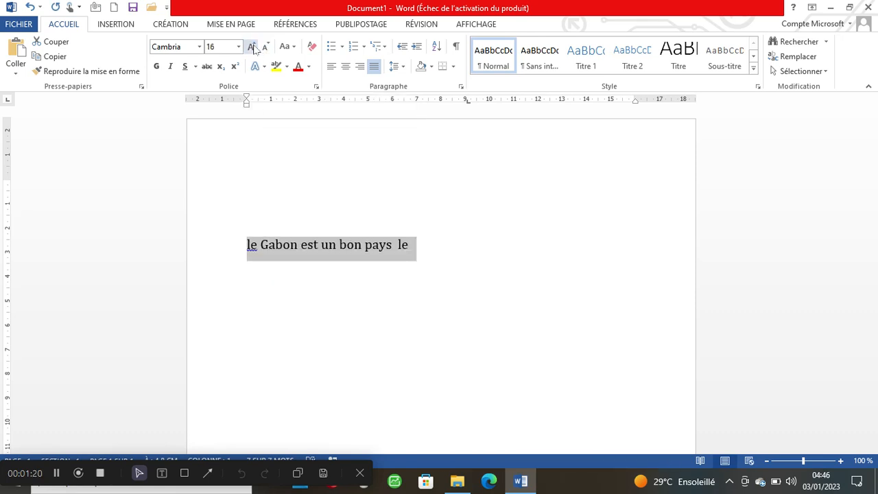
left_click(252, 48)
left_click(252, 47)
left_click(251, 47)
left_click(251, 47)
left_click(252, 48)
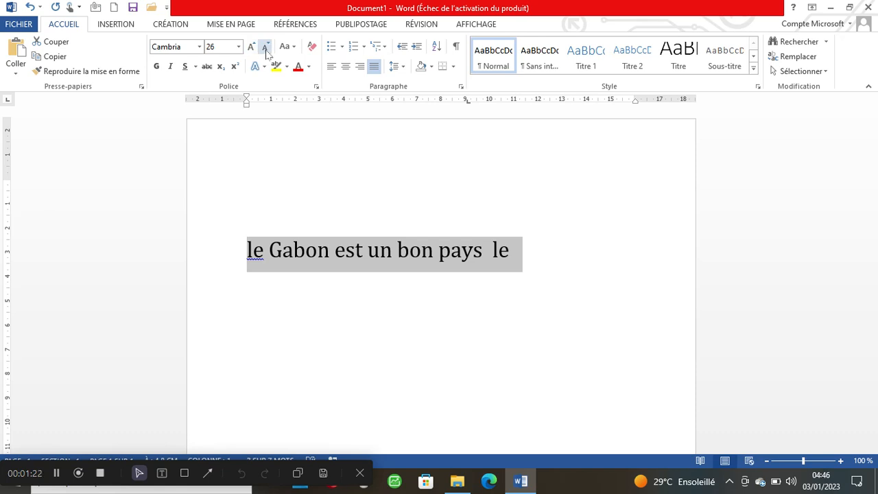
left_click(265, 50)
left_click(265, 50)
left_click(265, 50)
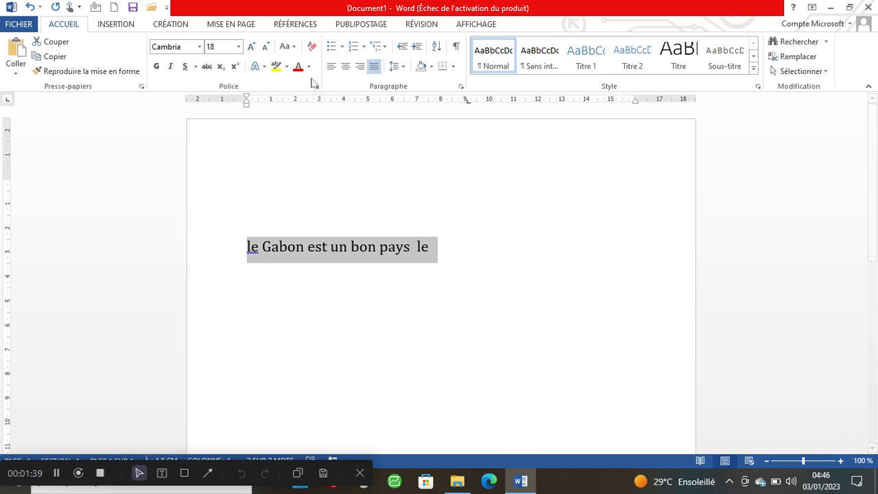
- Try sentence case and lowercase, then convert the line to 'LE GABON EST UN BON PAYS LE'
left_click(295, 46)
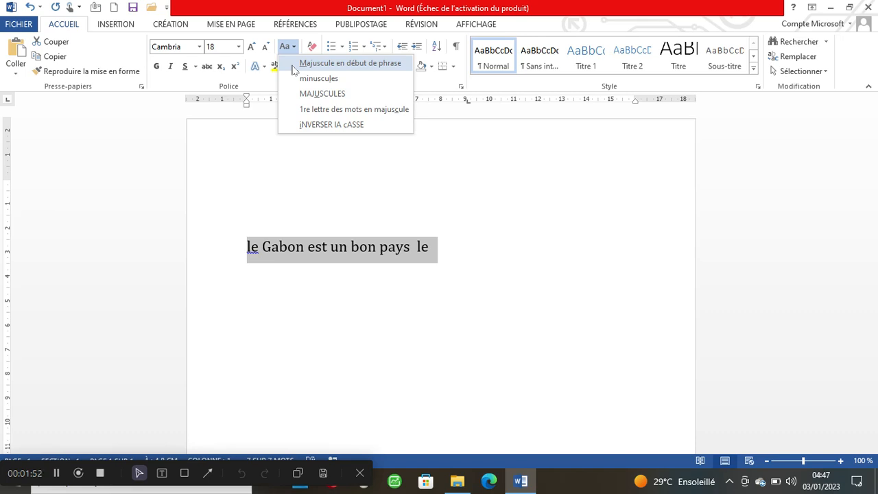
left_click(294, 67)
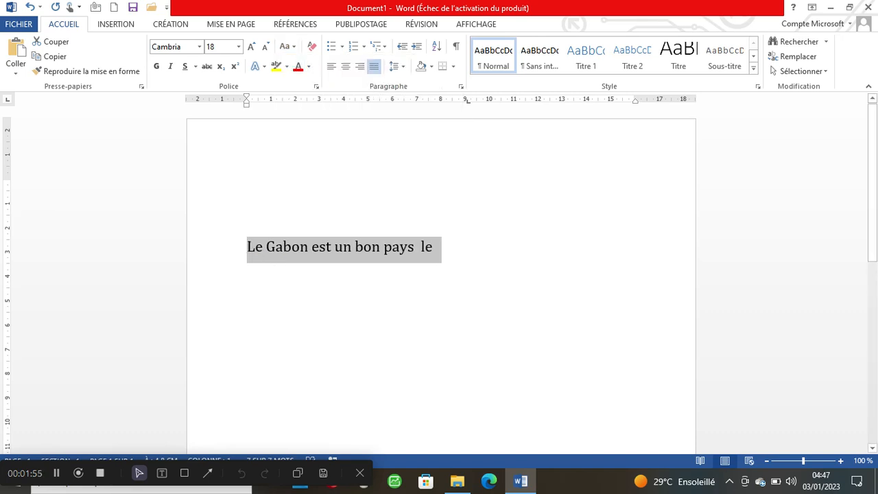
left_click(295, 46)
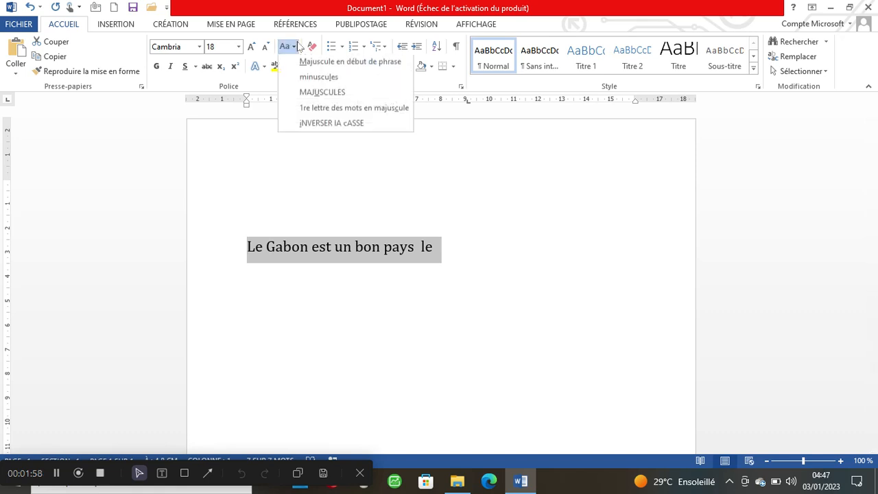
left_click(330, 80)
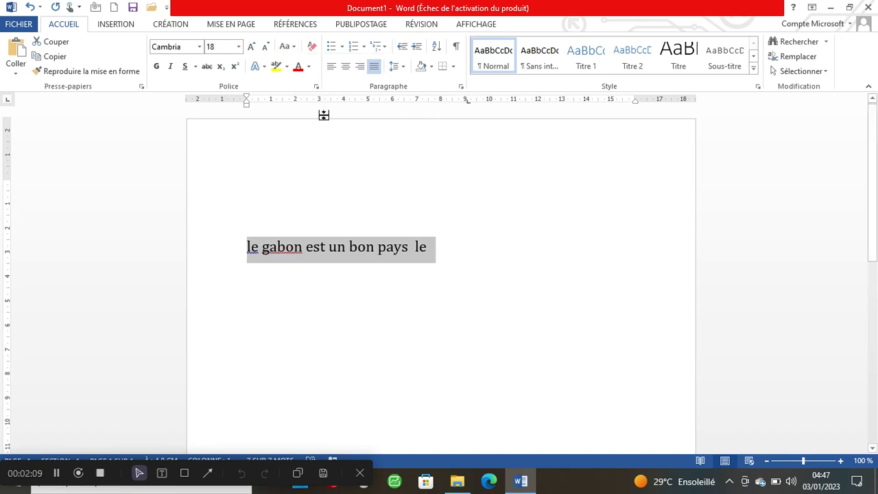
left_click(286, 47)
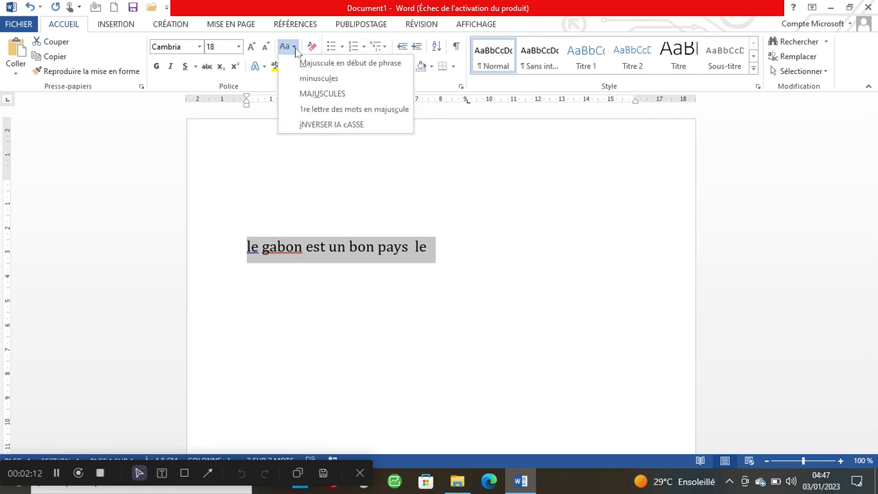
left_click(321, 94)
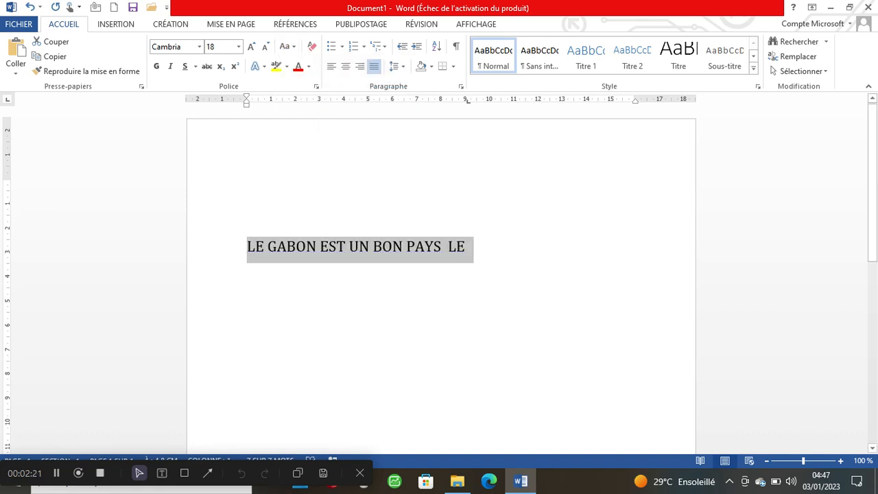
left_click(295, 48)
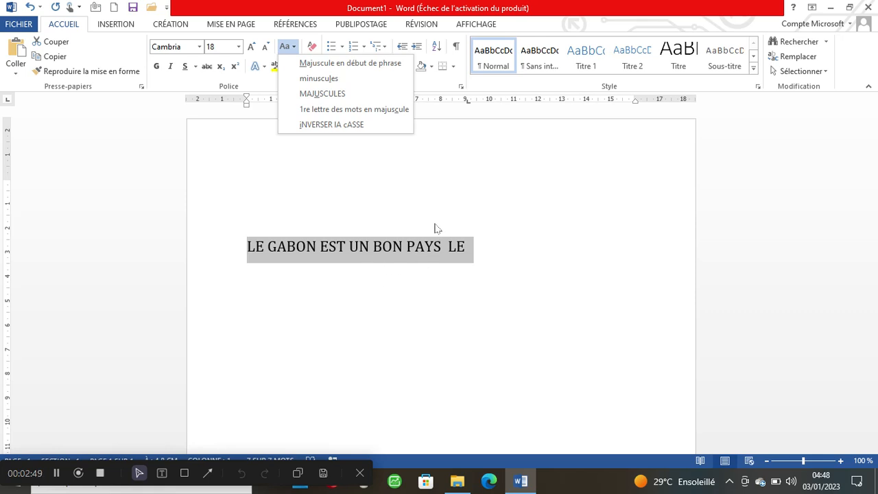
key("Escape")
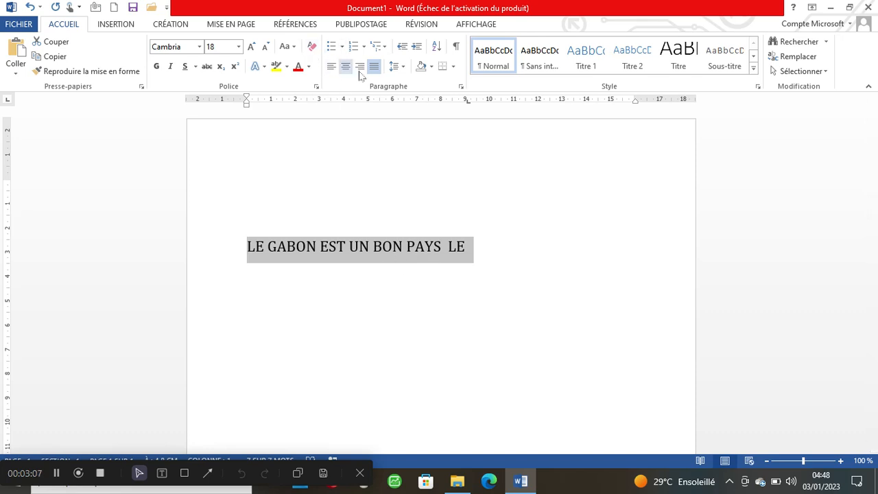
- Clear all formatting from the line, undo that, and bring up the font colour palette
left_click(313, 48)
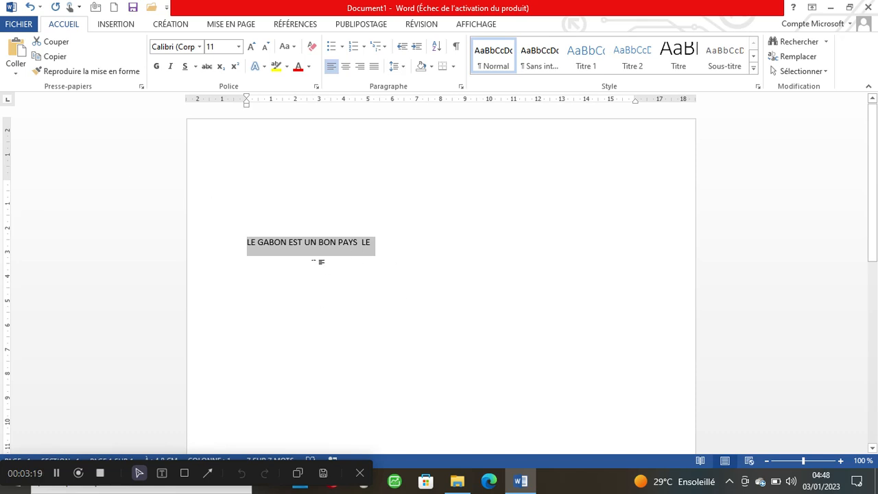
left_click(28, 7)
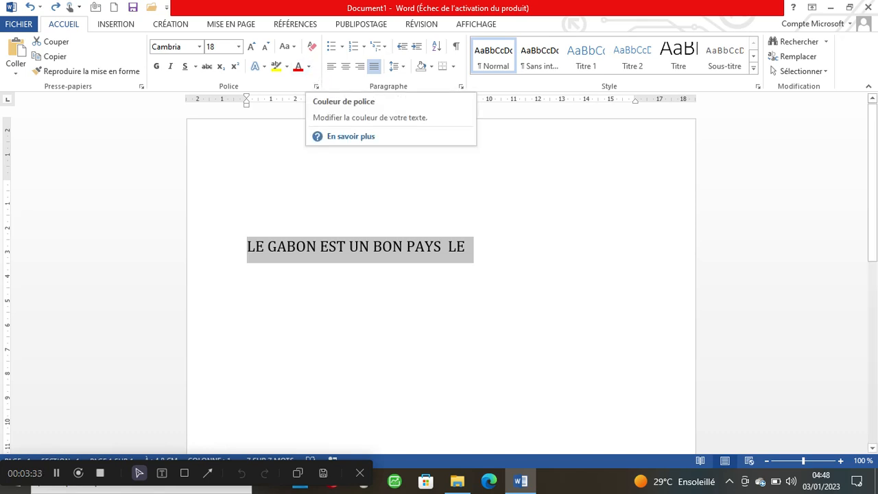
left_click(308, 67)
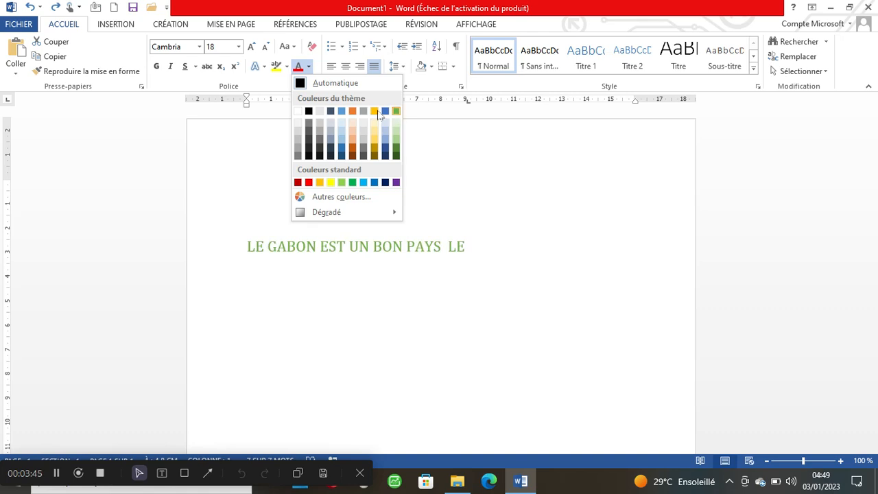
- Keep the text in Automatic black and glance at the highlight colours without choosing one
left_click(302, 84)
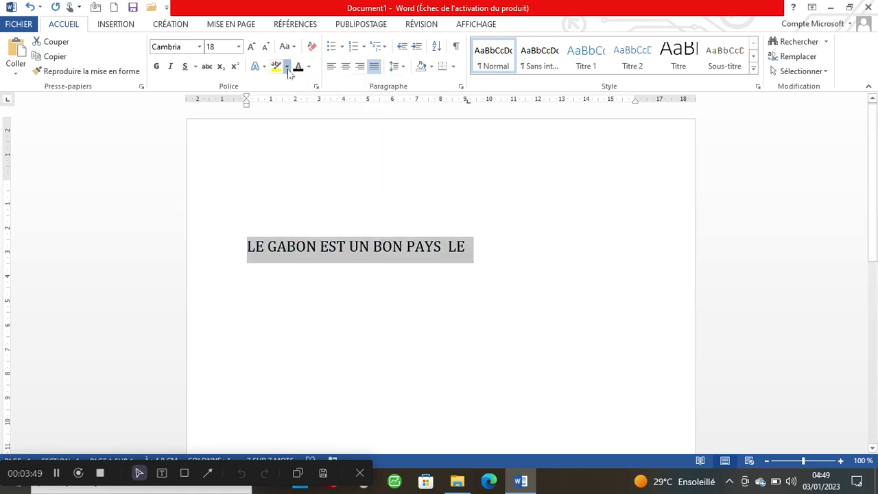
left_click(288, 70)
left_click(288, 70)
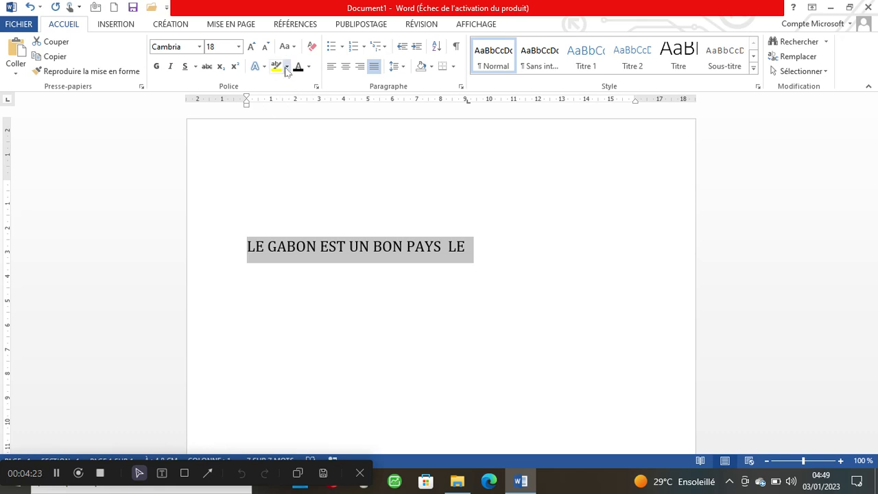
- Highlight the heading in red, reselect the whole line, and bring up the text effects gallery
left_click(288, 71)
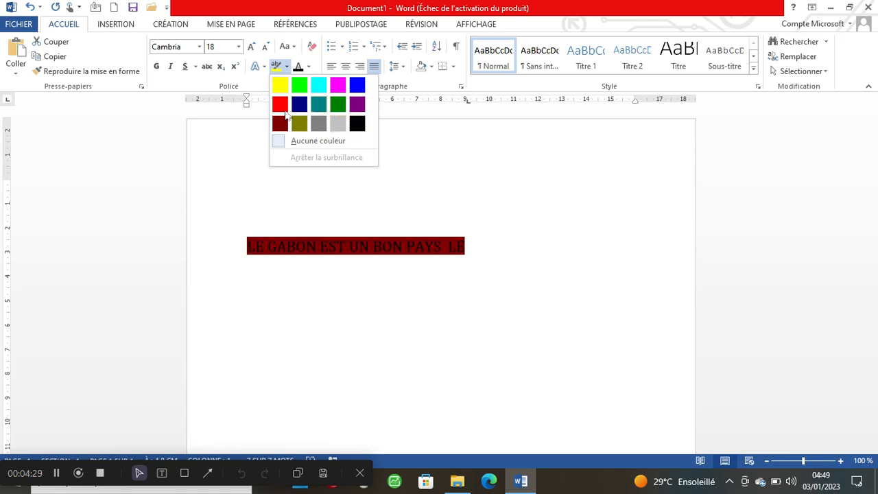
left_click(285, 108)
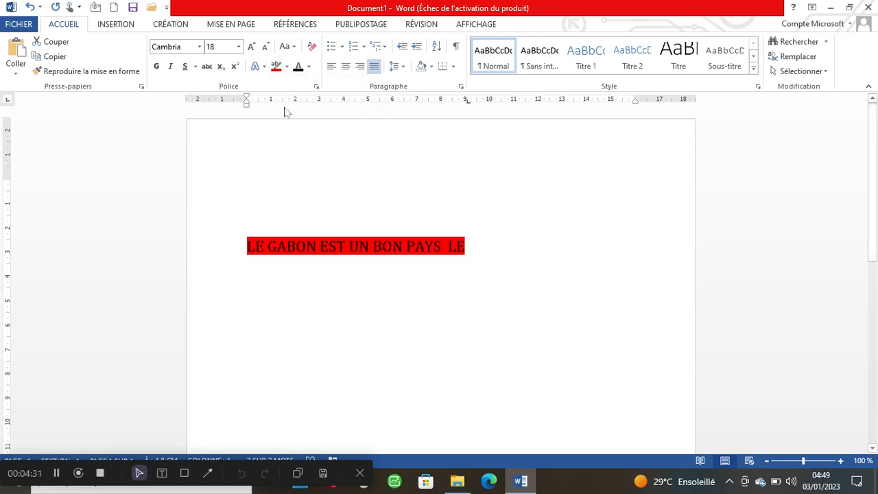
left_click(336, 263)
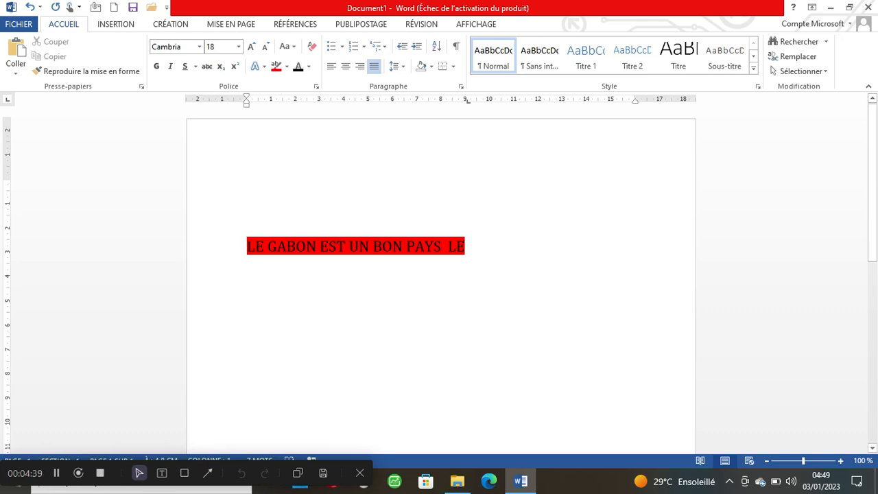
left_click(256, 246)
left_click_drag(247, 246, 474, 247)
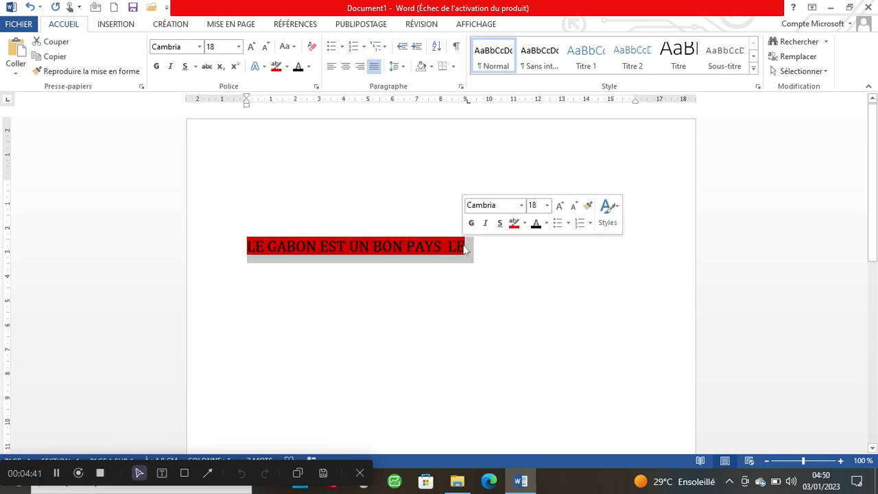
left_click(265, 69)
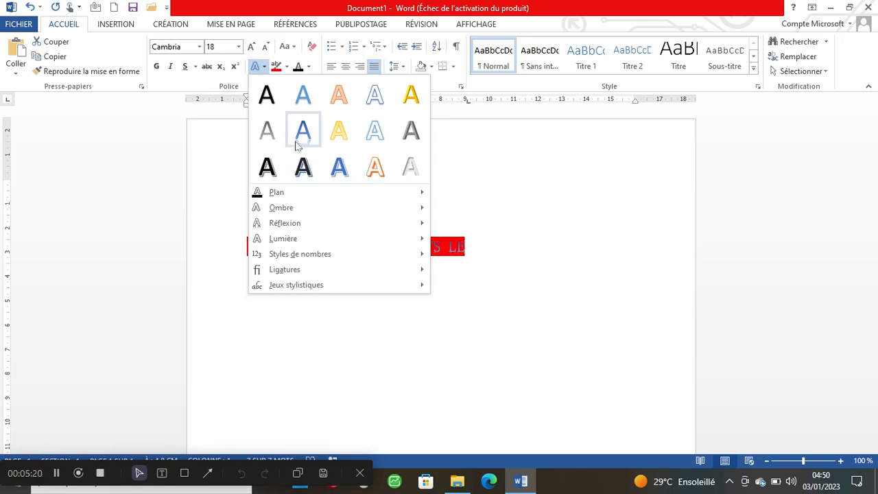
- Apply the blue outline text effect with reflection and enlarge the heading to 28 pt
left_click(297, 144)
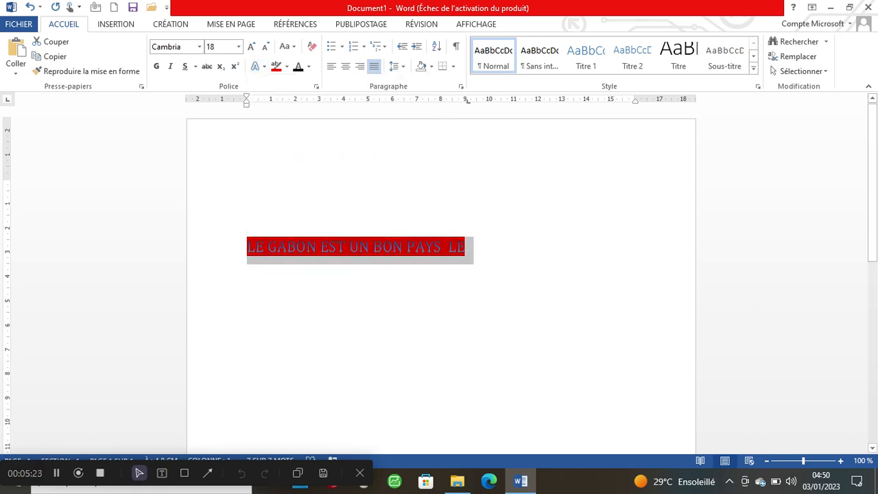
left_click(251, 47)
left_click(251, 46)
left_click(251, 47)
left_click(251, 47)
left_click(252, 47)
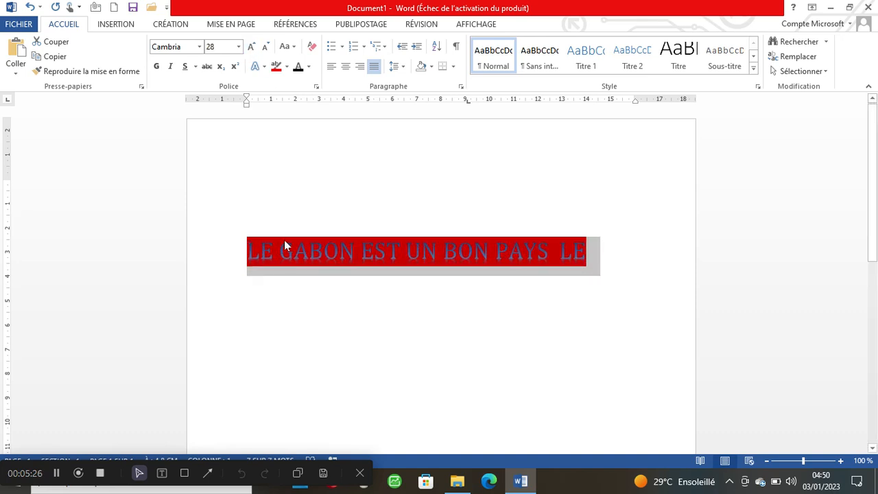
- Remove the red highlight with No Color, then deselect and move to the empty top line
left_click(287, 67)
left_click(300, 140)
left_click(556, 251)
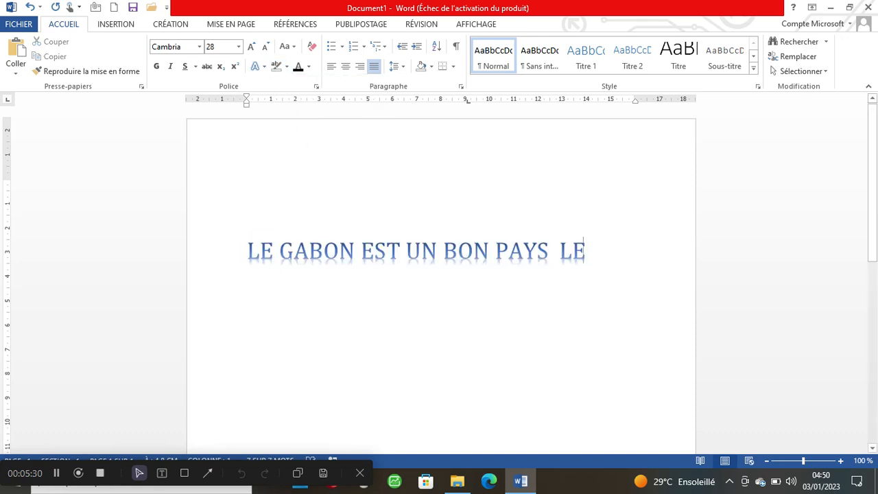
left_click(433, 296)
key("End")
key("ctrl+shift+Left")
key("ctrl+shift+Left")
key("ctrl+shift+Left")
key("ctrl+shift+Left")
key("ctrl+shift+Left")
key("ctrl+shift+Left")
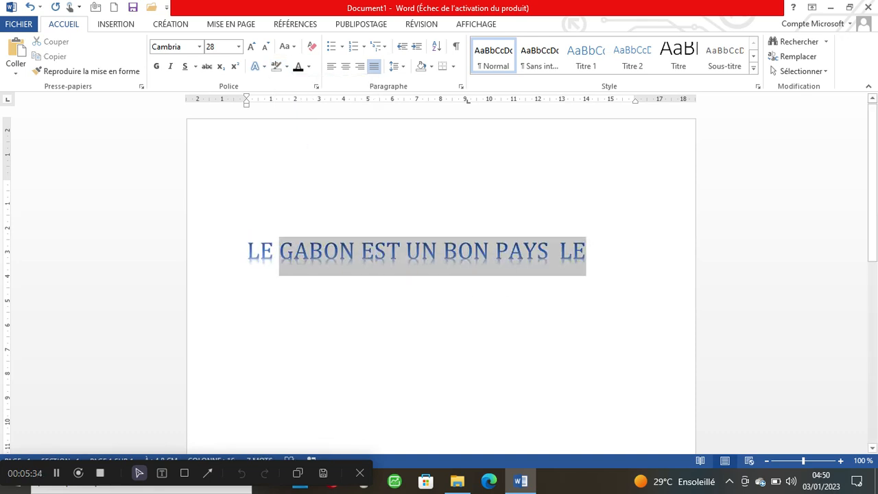
left_click(255, 183)
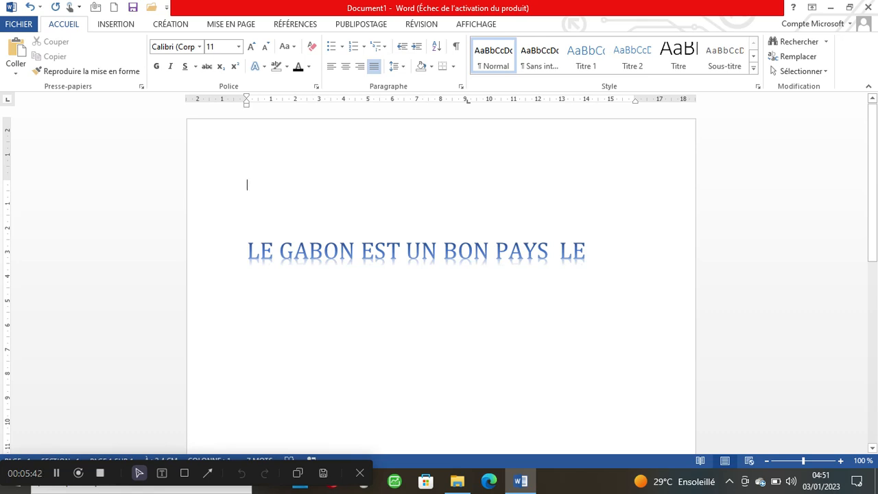
- Select the heading and try bold, italic and underline, then turn all three off
left_click_drag(248, 253, 589, 254)
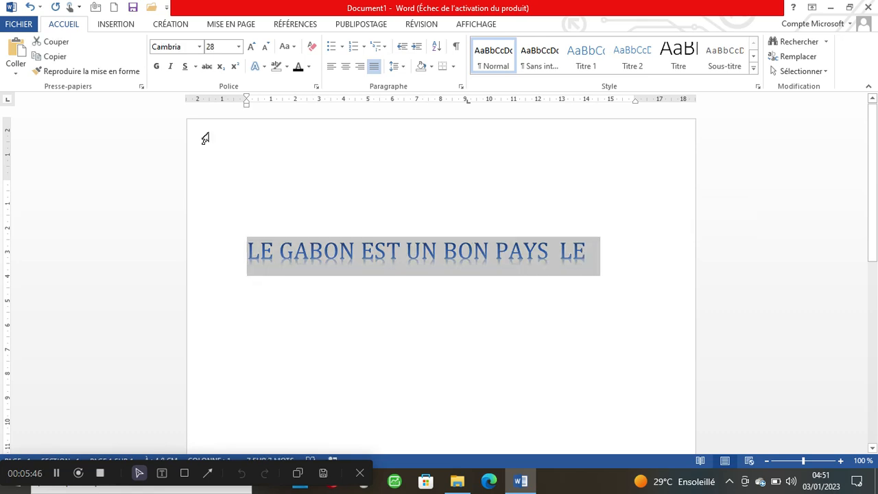
left_click(157, 66)
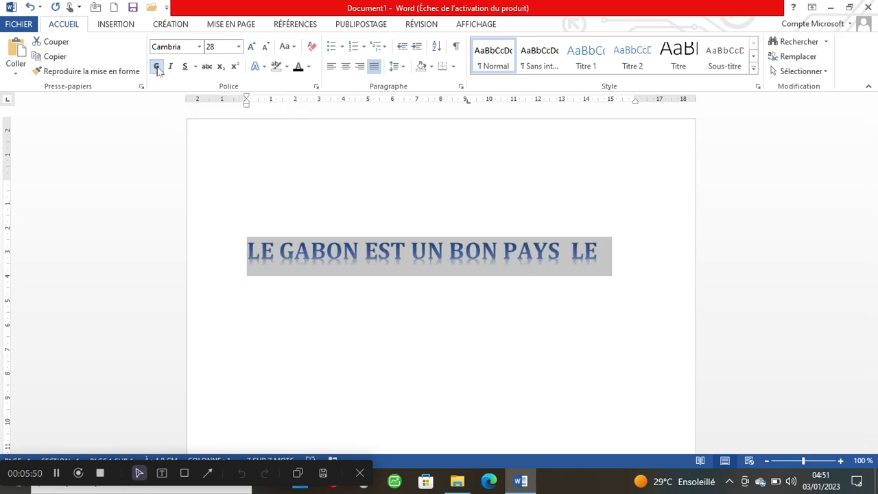
left_click(157, 67)
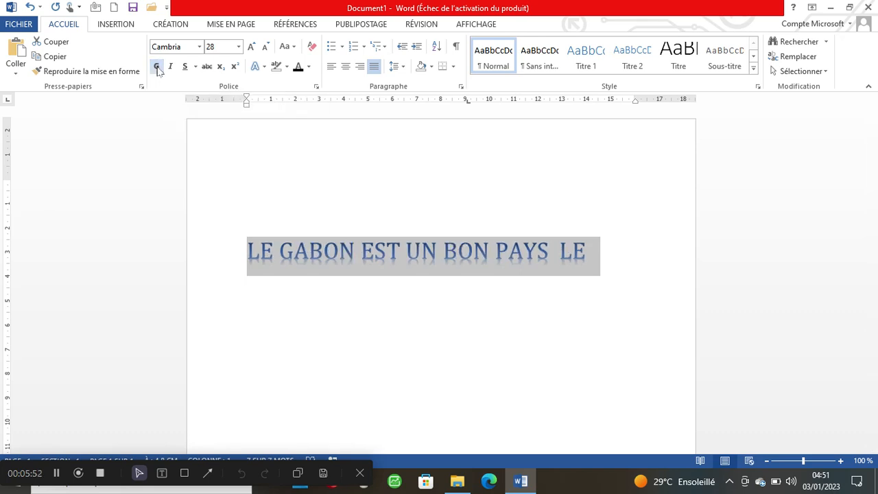
left_click(157, 66)
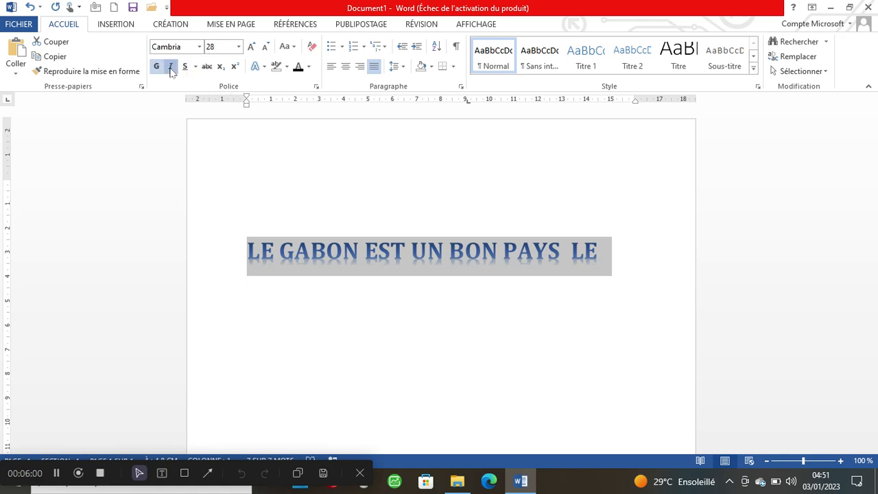
left_click(171, 67)
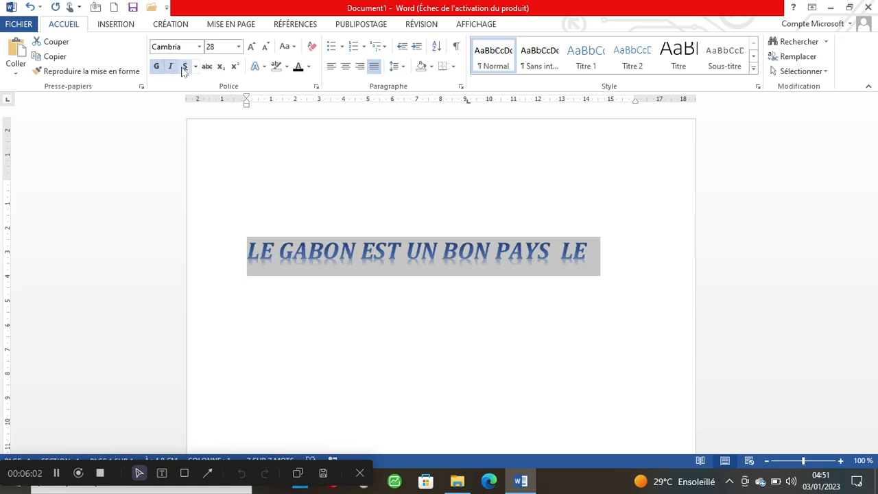
left_click(184, 69)
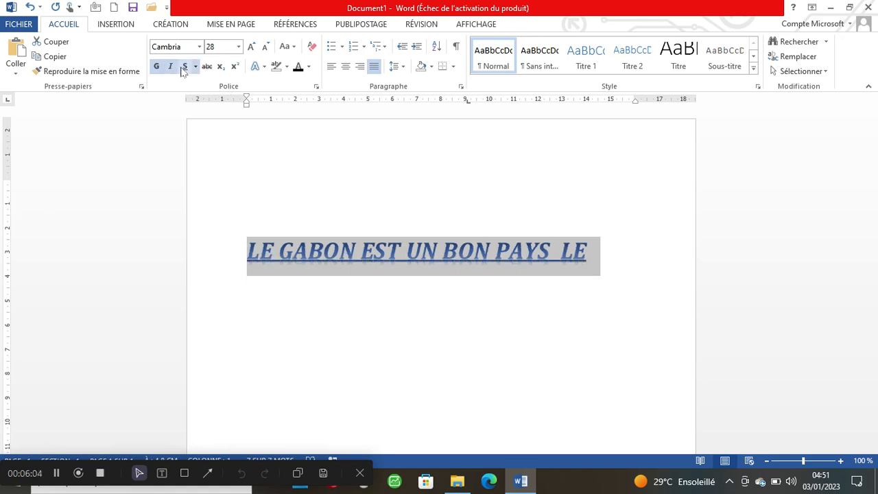
left_click(158, 68)
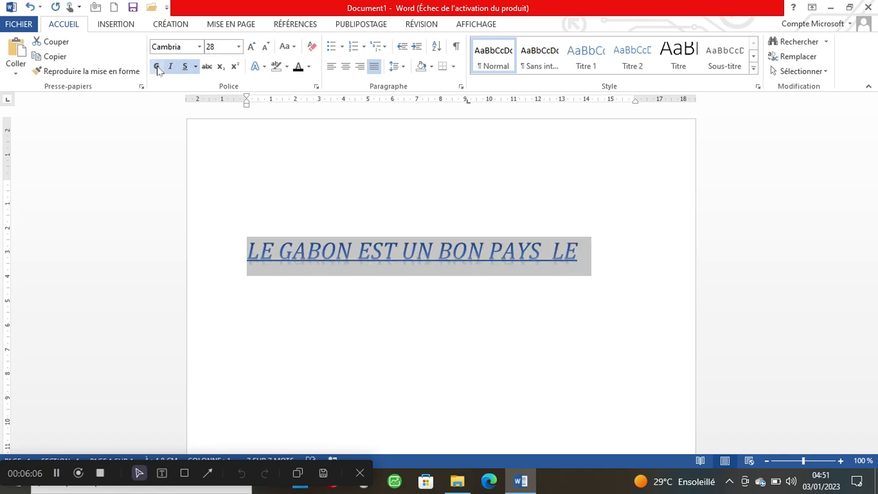
left_click(171, 68)
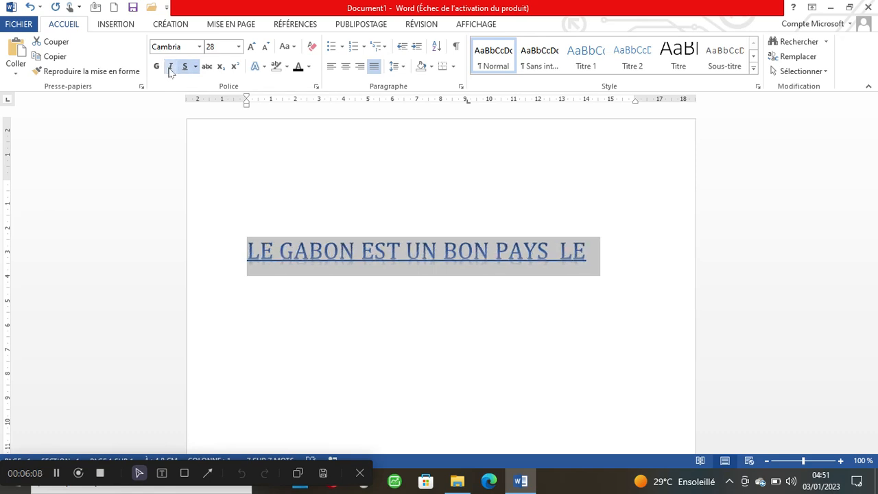
left_click(187, 71)
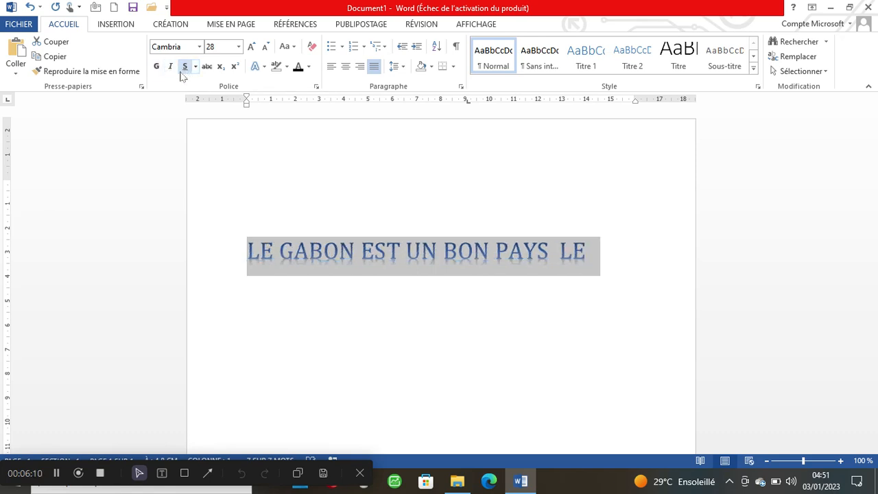
- Cycle bold, italic and underline again, leaving the heading bold only
left_click(157, 68)
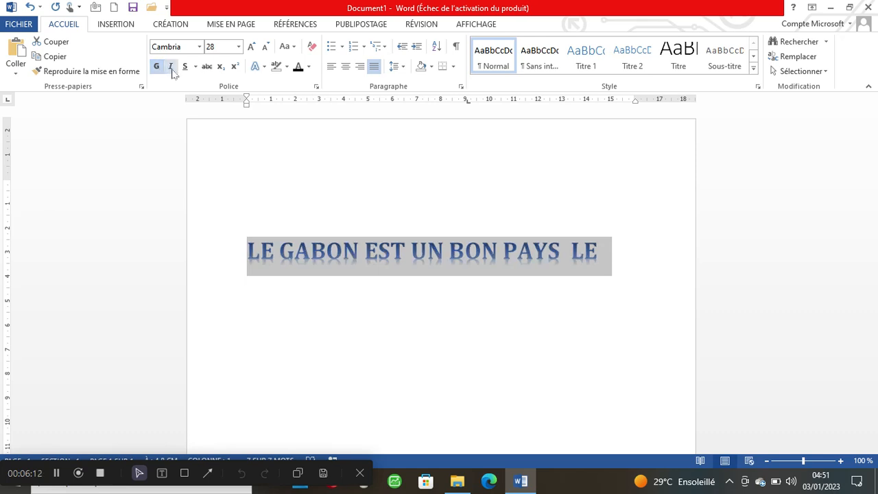
left_click(171, 67)
left_click(185, 71)
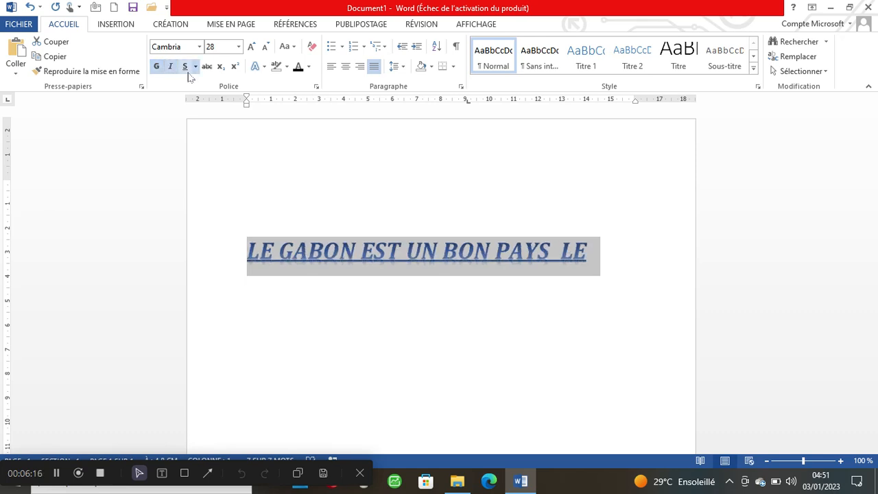
left_click(185, 67)
left_click(170, 66)
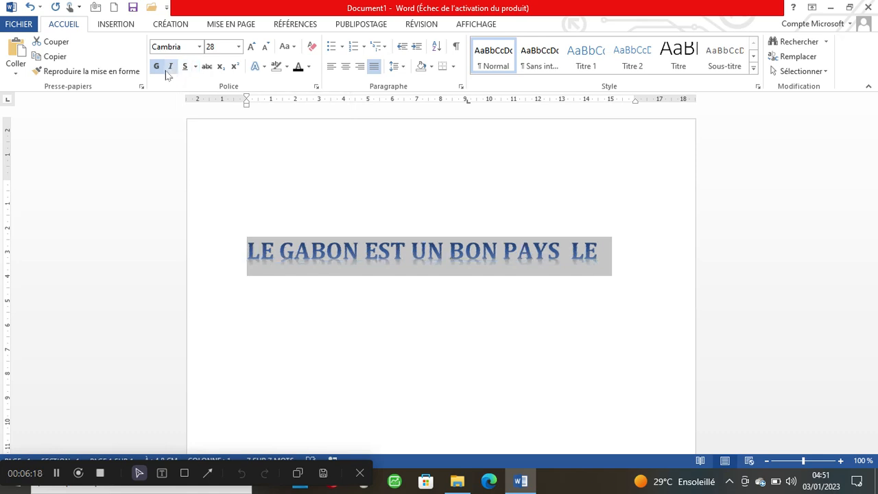
left_click(157, 67)
left_click(157, 68)
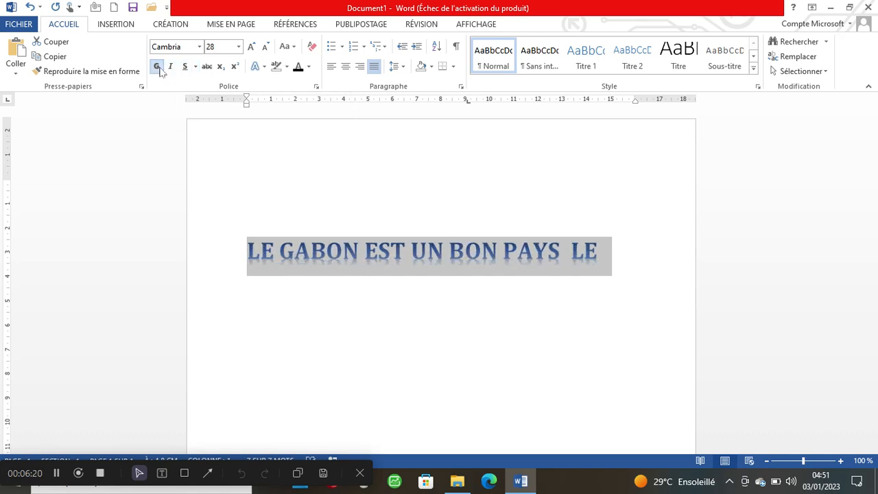
left_click(171, 67)
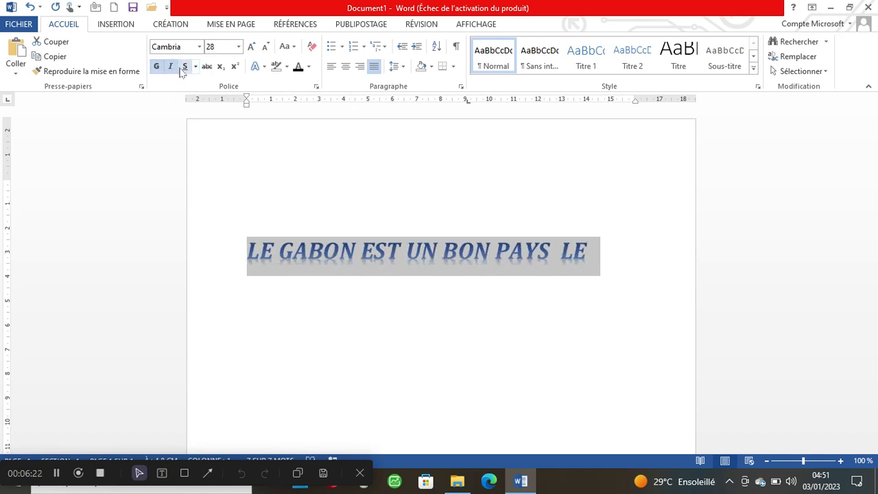
left_click(184, 67)
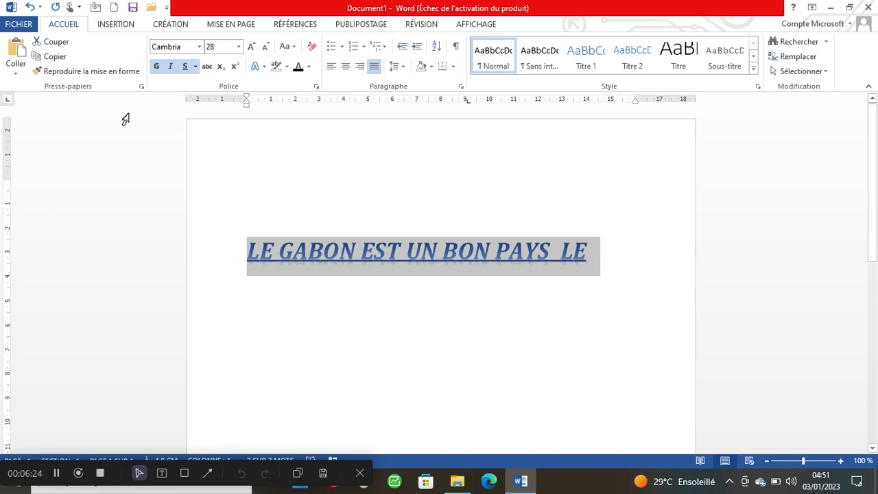
left_click(184, 67)
left_click(171, 67)
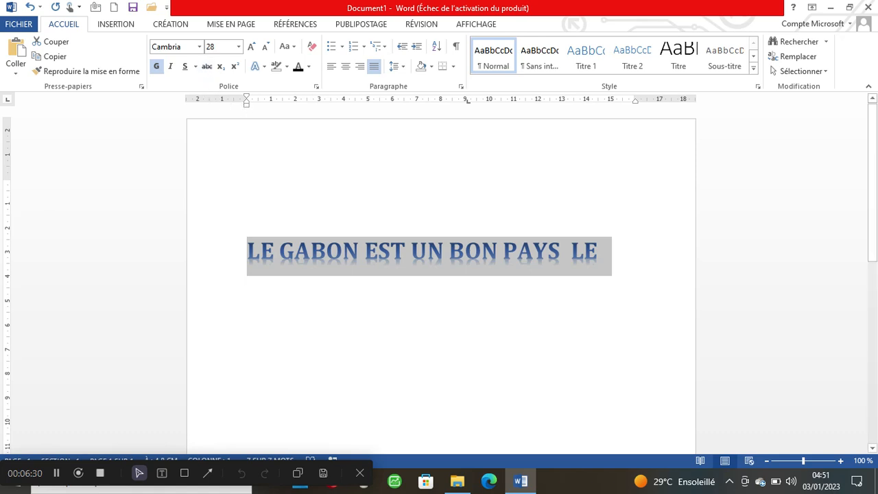
left_click(313, 209)
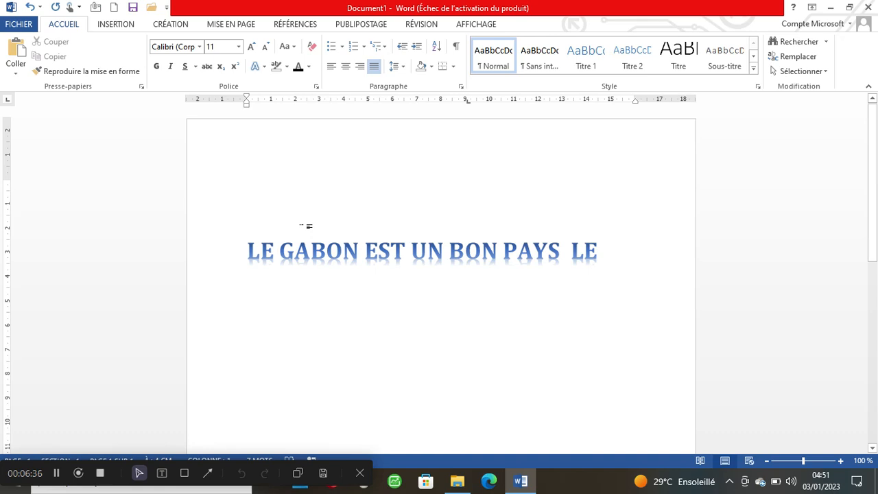
- Type '10000 f' and '9000 f' separated by spaces above the heading, then select that line
type("1000")
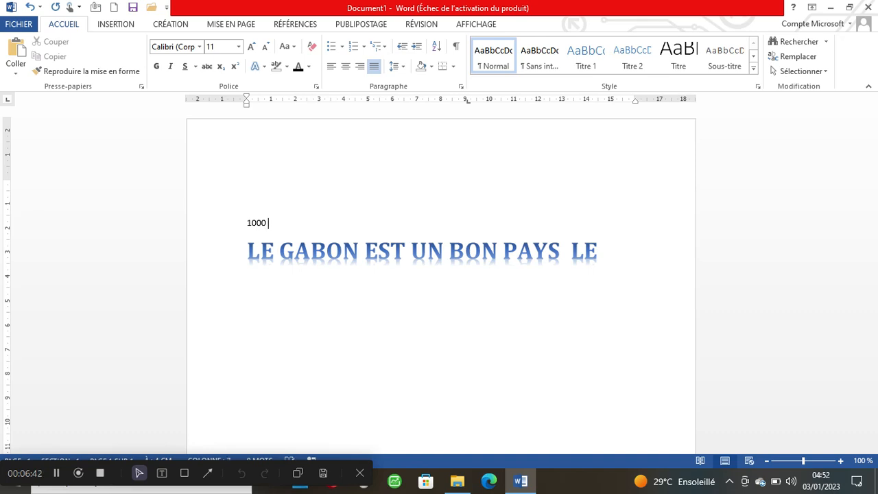
type(" à")
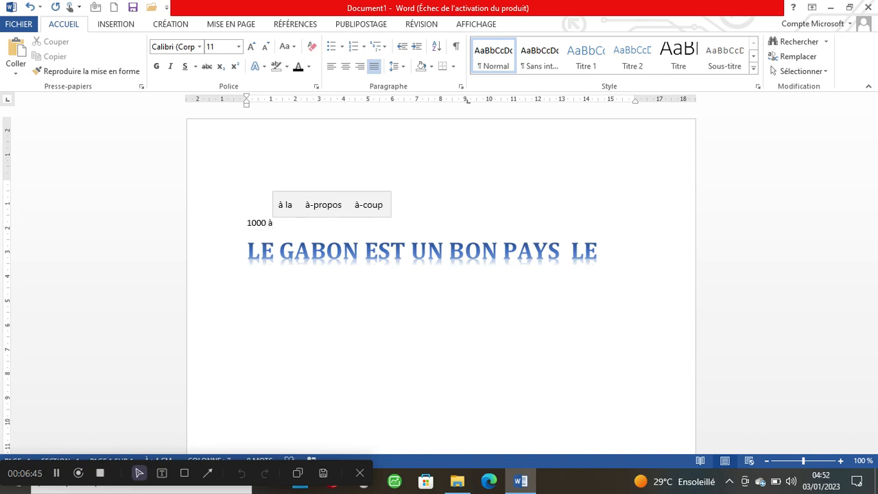
key("BackSpace")
type("0 f    ")
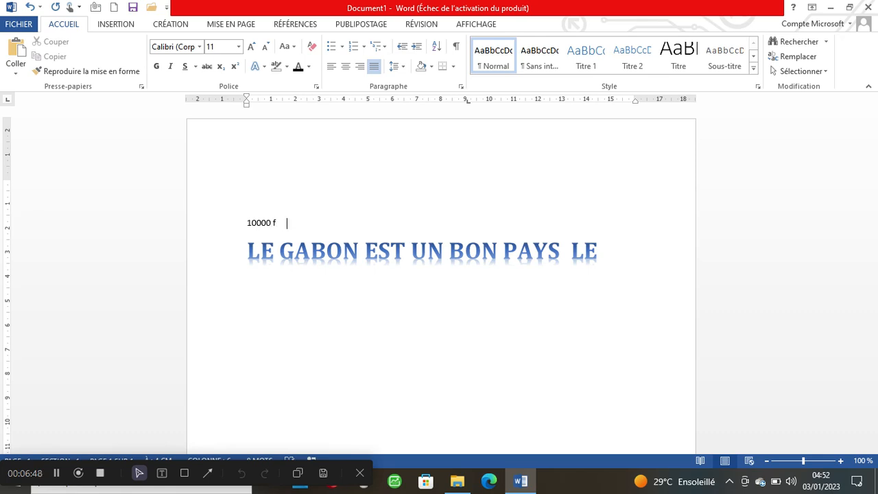
type(" 9000")
type("f")
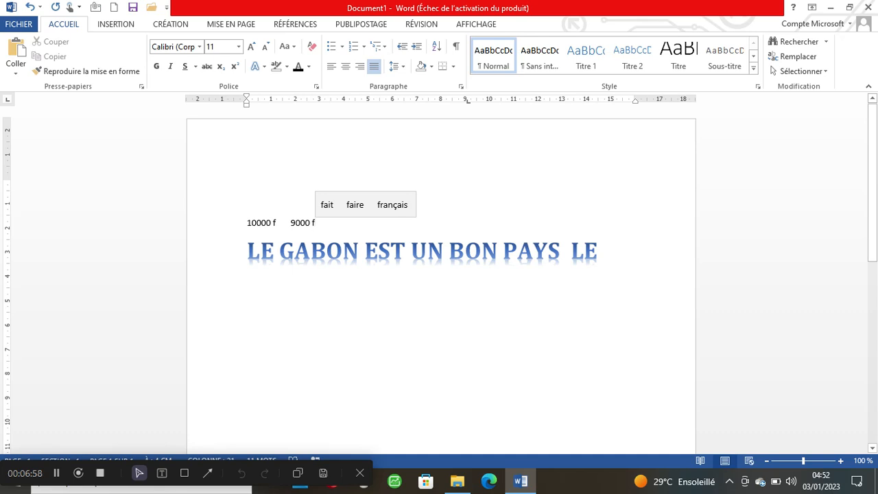
left_click_drag(316, 226, 248, 226)
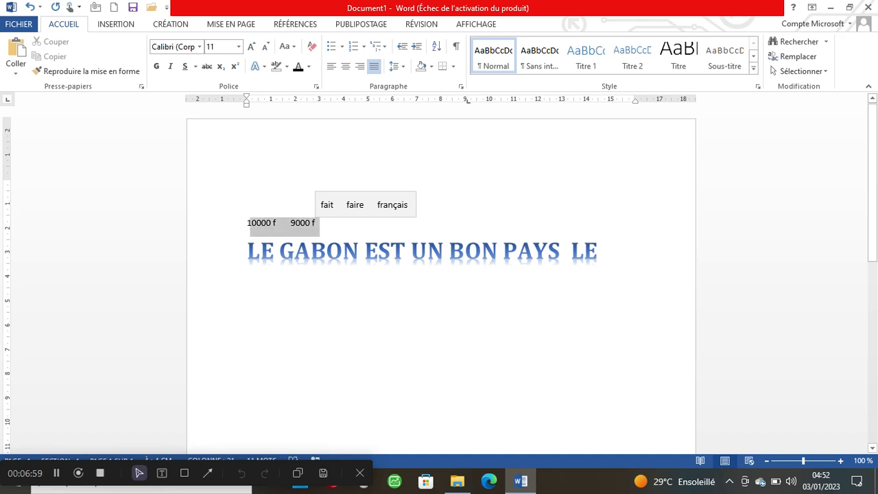
- Enlarge the prices to 18 pt and add thousands spaces: '10 000 f' and '9 000 f'
left_click(253, 46)
left_click(253, 46)
left_click(253, 46)
left_click(253, 46)
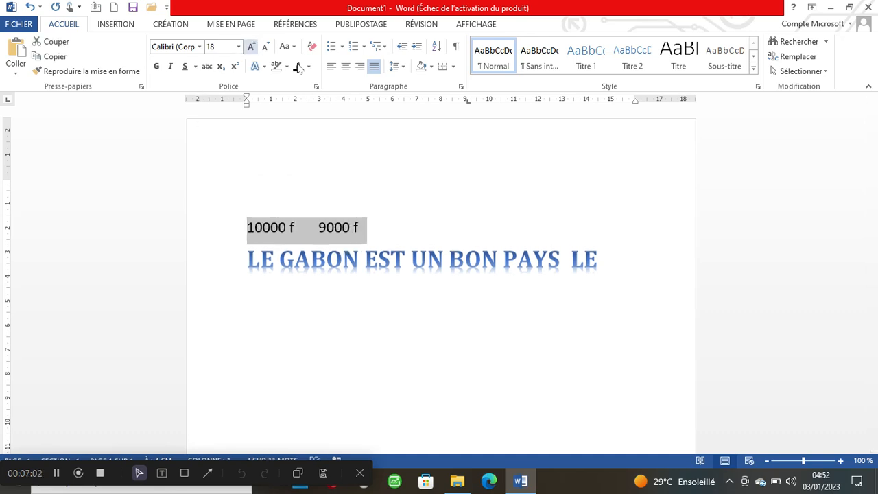
left_click(368, 227)
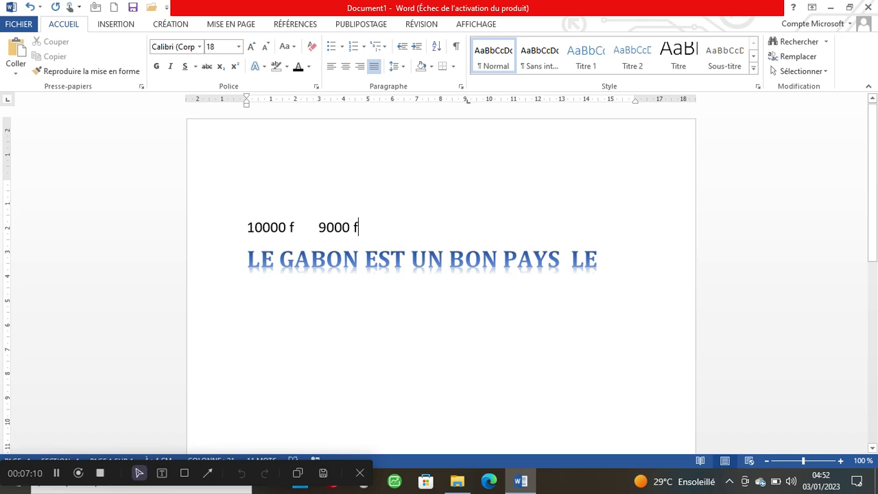
left_click(262, 227)
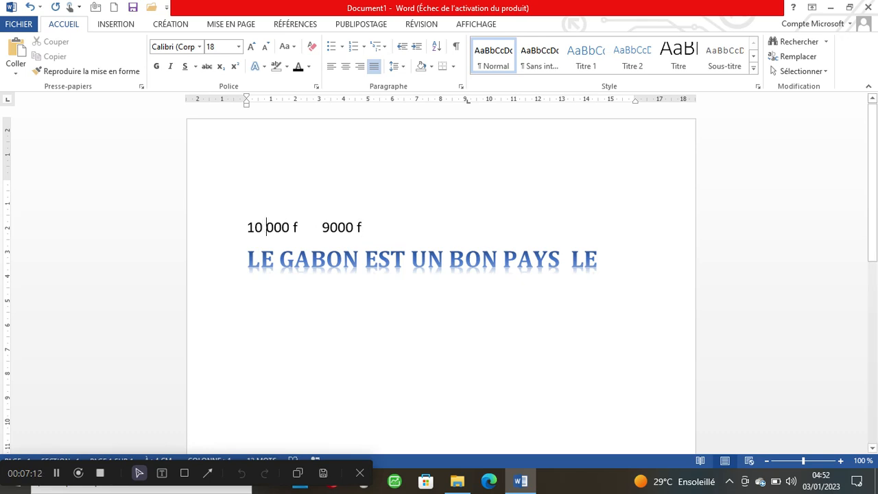
left_click(330, 228)
- Apply strikethrough to the old price 10 000 f
left_click_drag(321, 227, 247, 227)
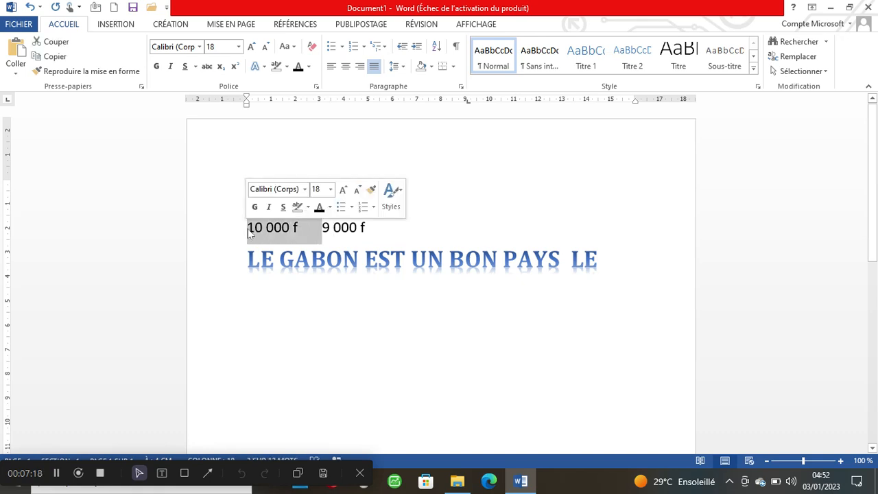
left_click(207, 66)
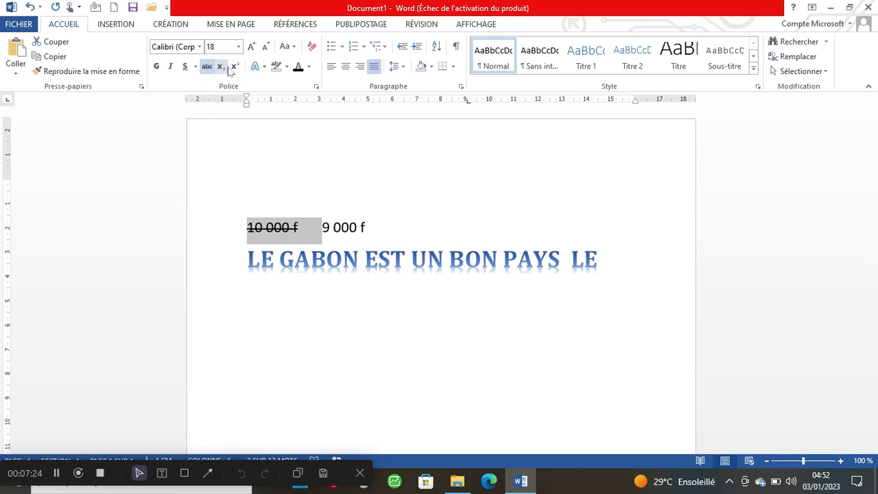
left_click(357, 228)
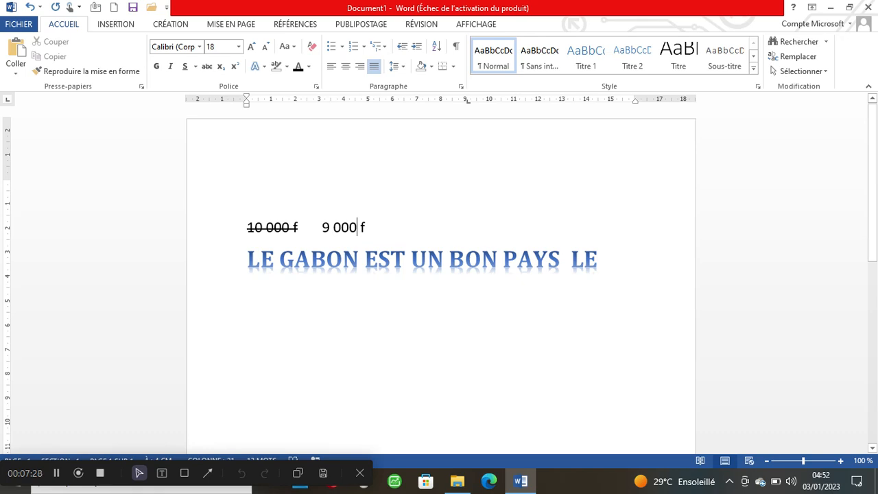
- Delete the extra spaces so 9 000 f sits closer to the old price, keeping its font colour unchanged
left_click(319, 227)
key("BackSpace")
key("BackSpace")
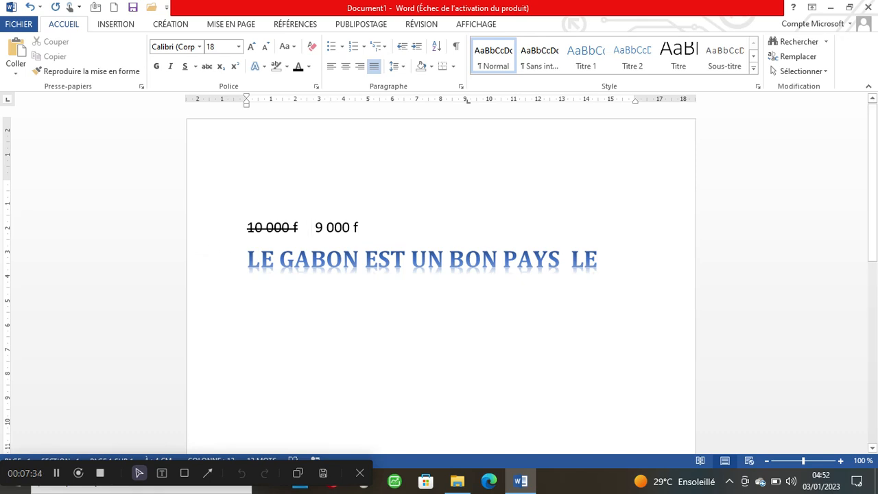
left_click_drag(358, 228, 315, 227)
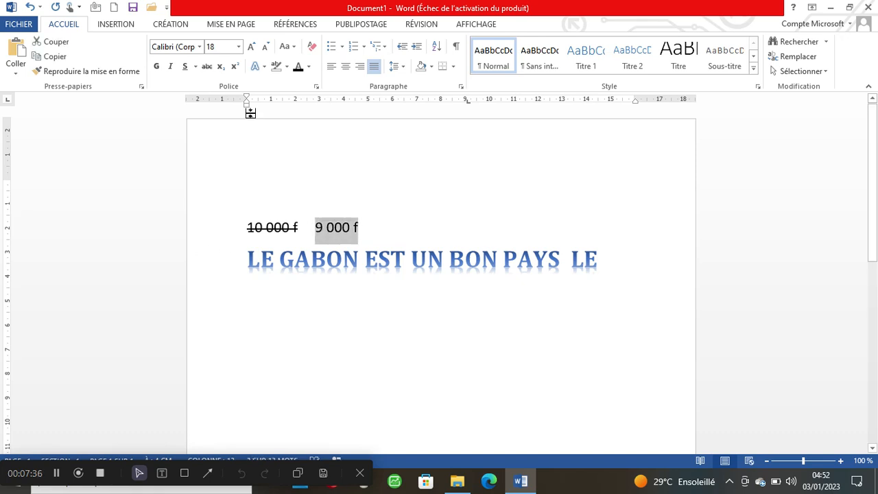
left_click(312, 73)
left_click(310, 115)
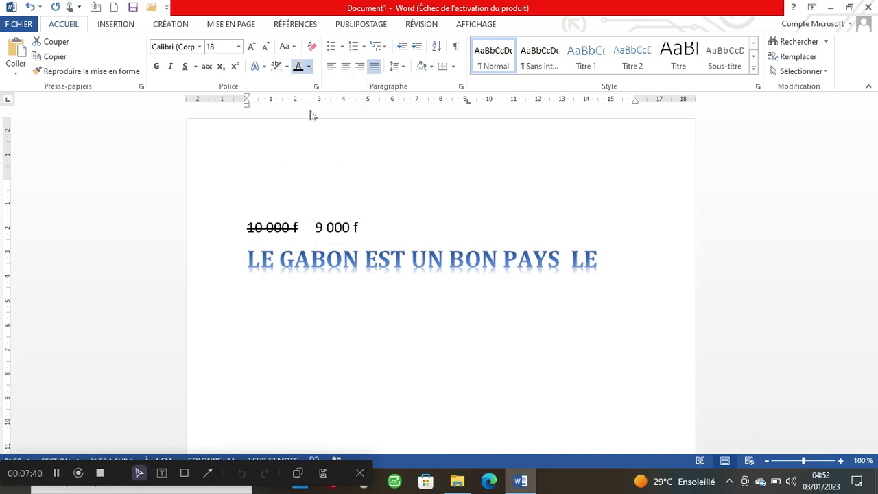
left_click(422, 229)
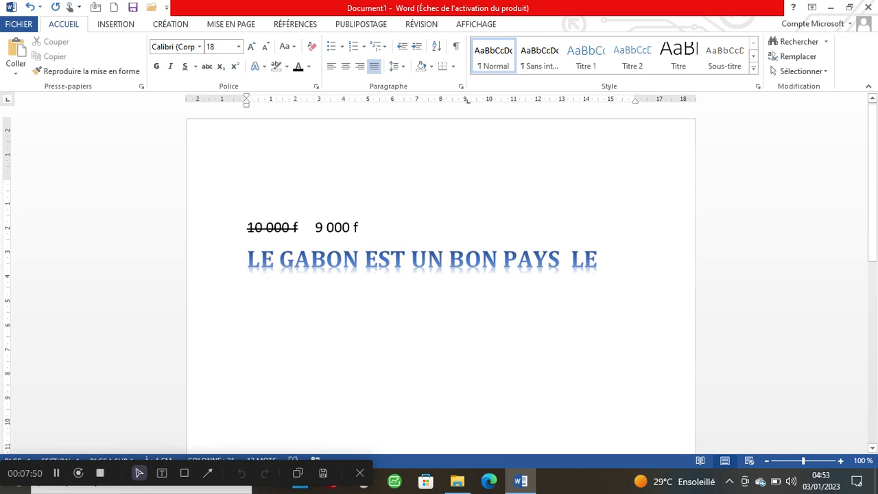
left_click(274, 259)
- Move to a new plain line just below the heading
left_click(247, 298)
triple_click(254, 300)
left_click(261, 260)
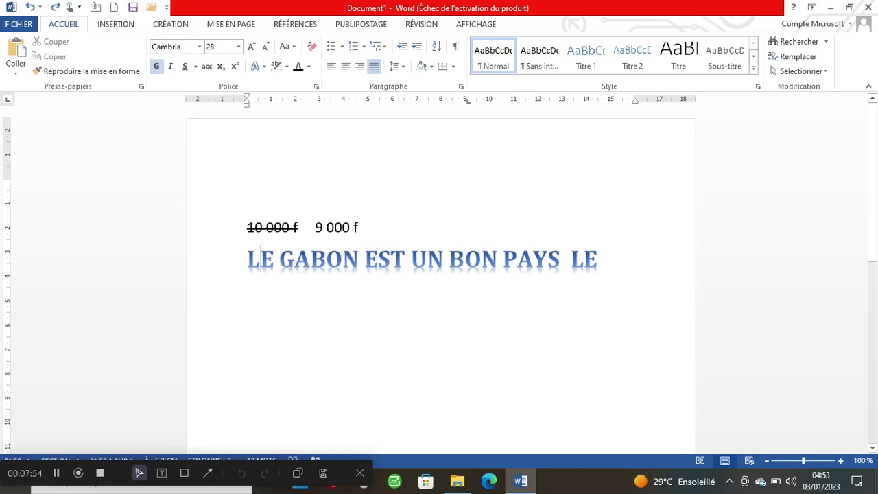
key("Down")
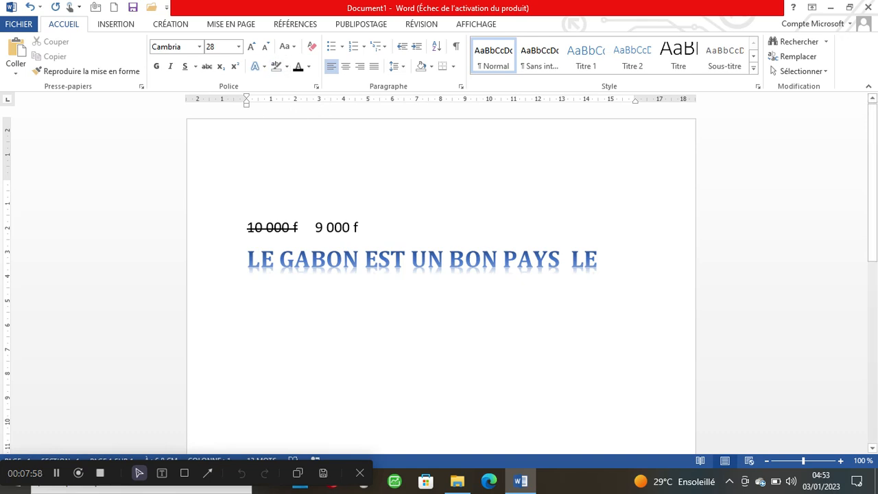
- Type H2O and make the 2 subscript to read H₂O
type("H")
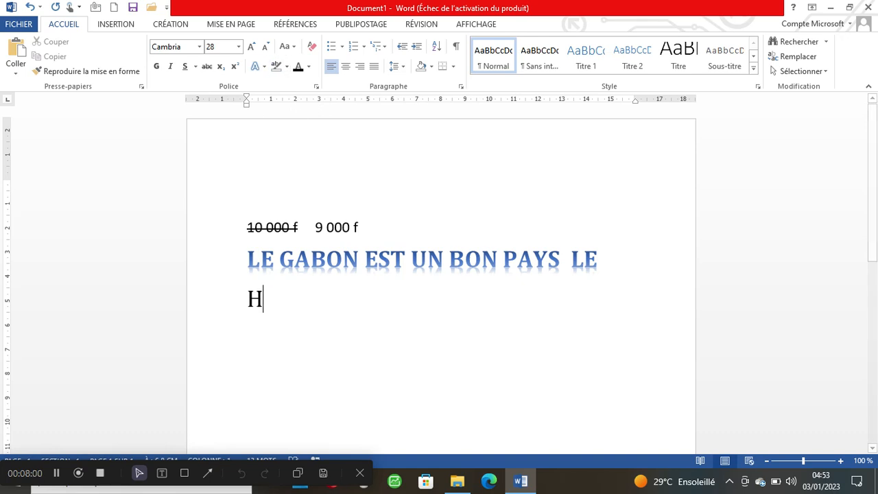
type("2")
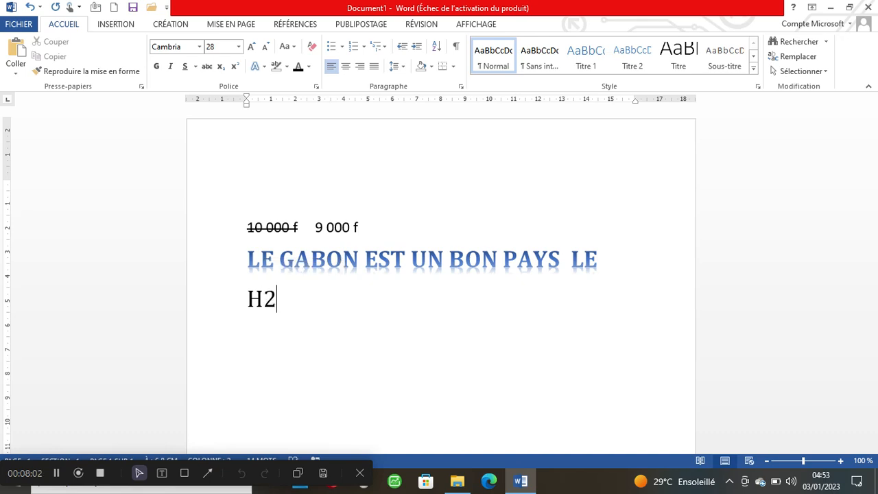
type("O")
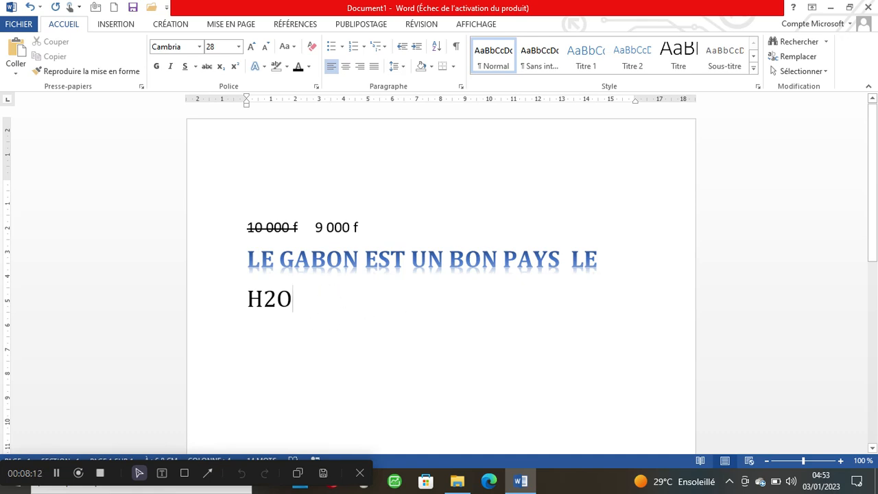
left_click(276, 299)
left_click_drag(277, 299, 264, 299)
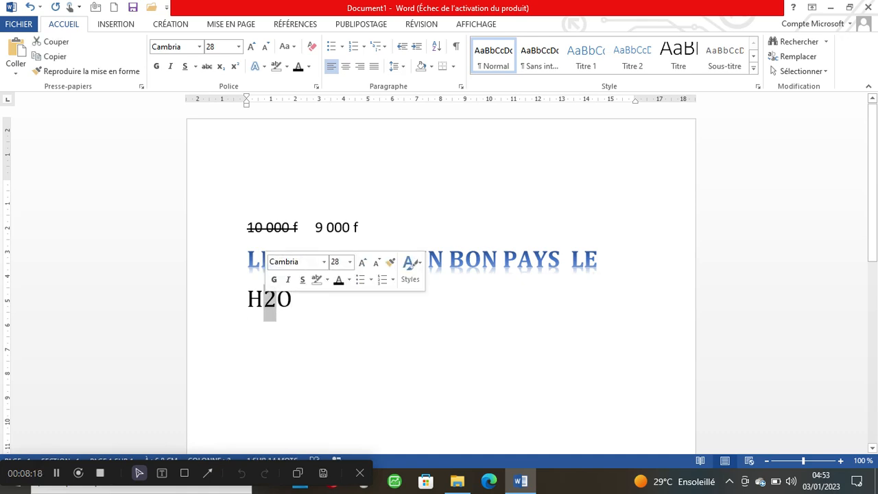
left_click(220, 66)
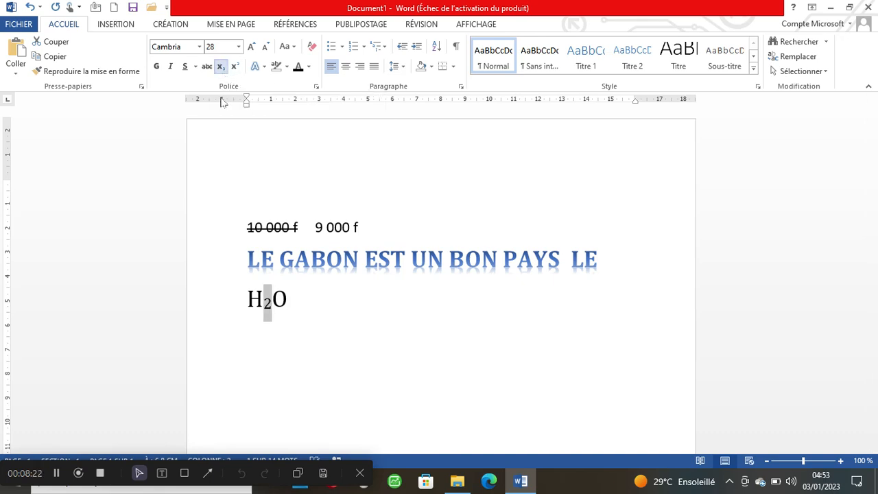
double_click(321, 300)
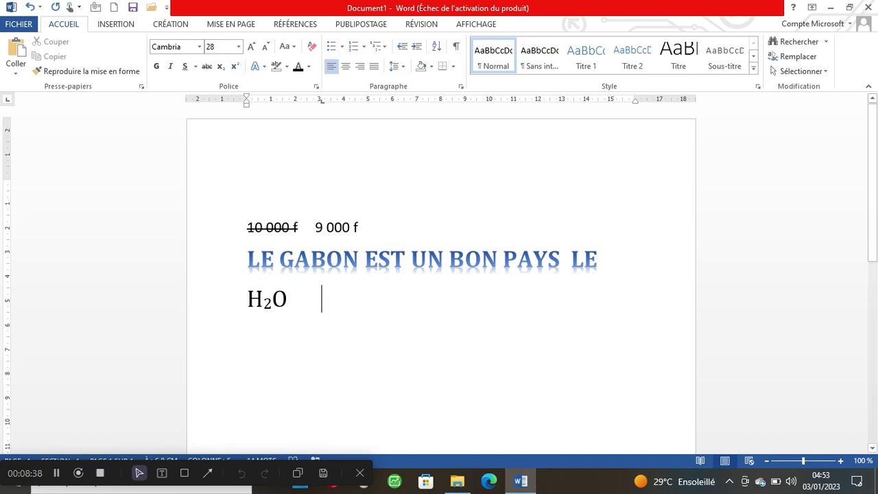
- Type 34 after H₂O and set the 4 as superscript to form 3⁴
type("3")
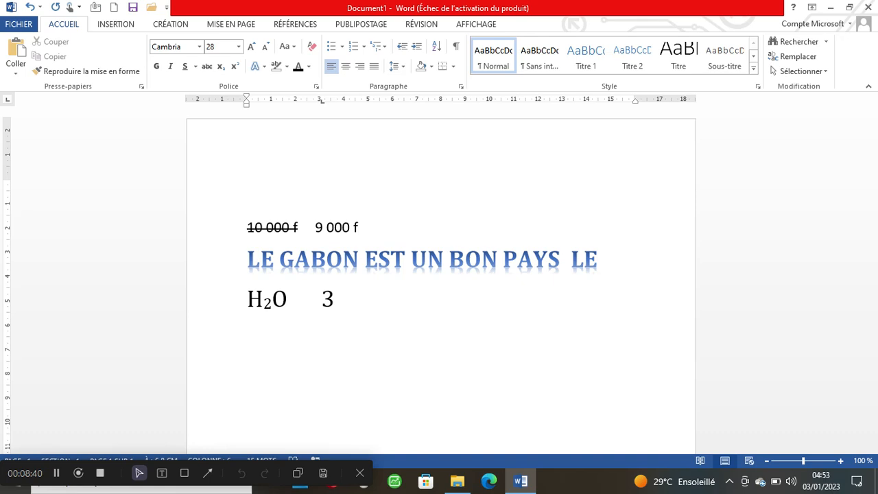
type("4")
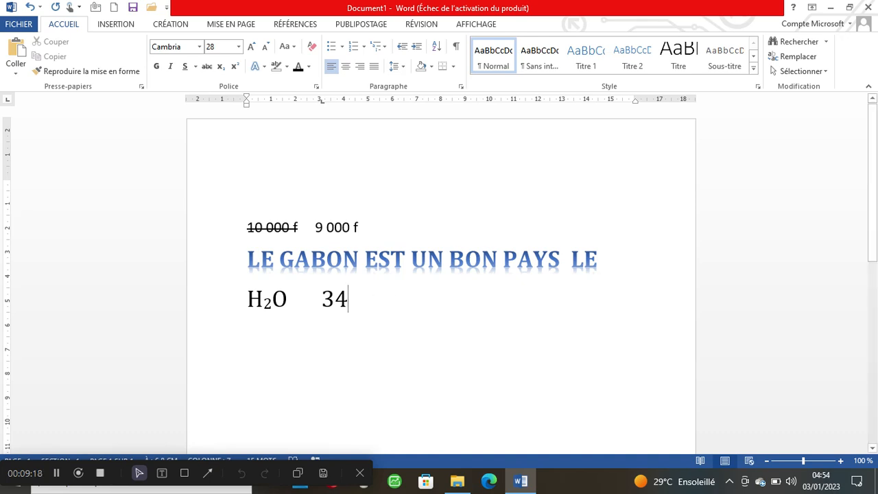
left_click_drag(335, 300, 348, 302)
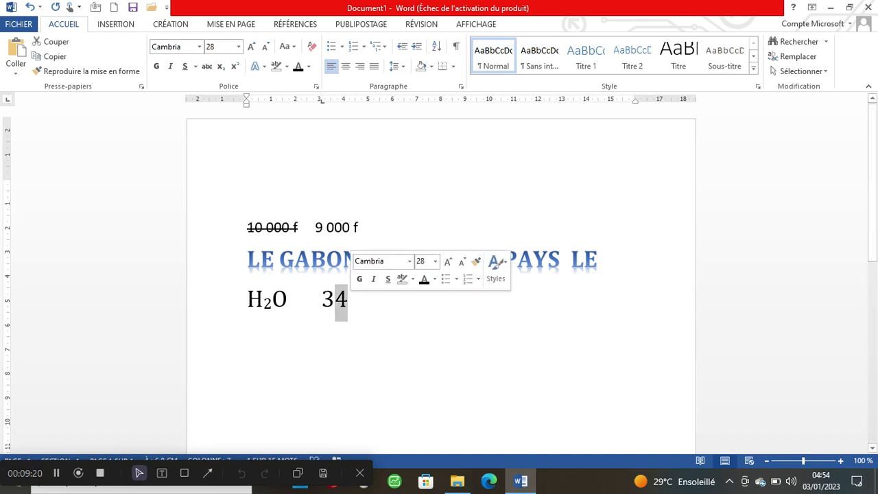
left_click(236, 69)
left_click(424, 297)
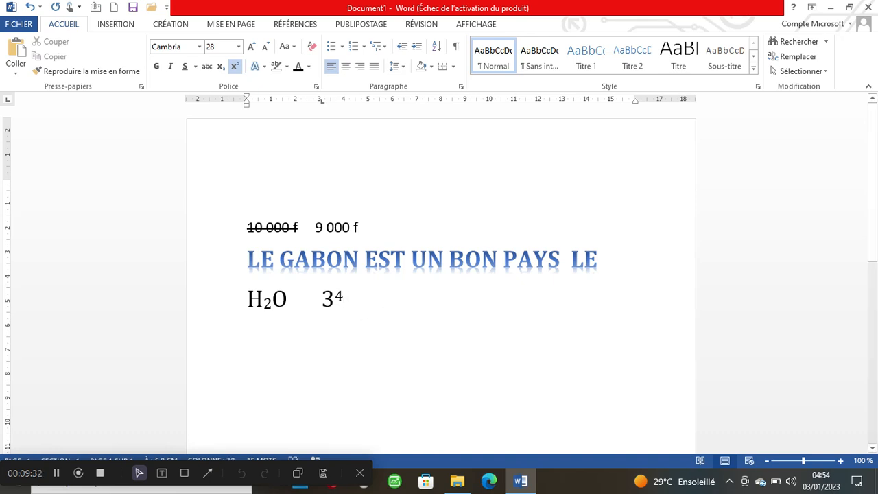
- Type NO at the start of the line below
left_click(264, 300)
left_click(248, 335)
type("NO")
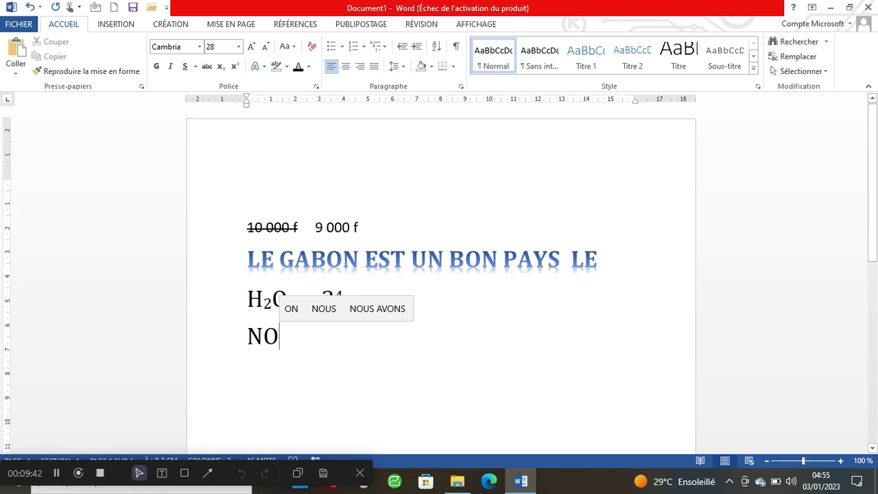
- Make the O of NO an underlined superscript to form N°
key("shift+Left")
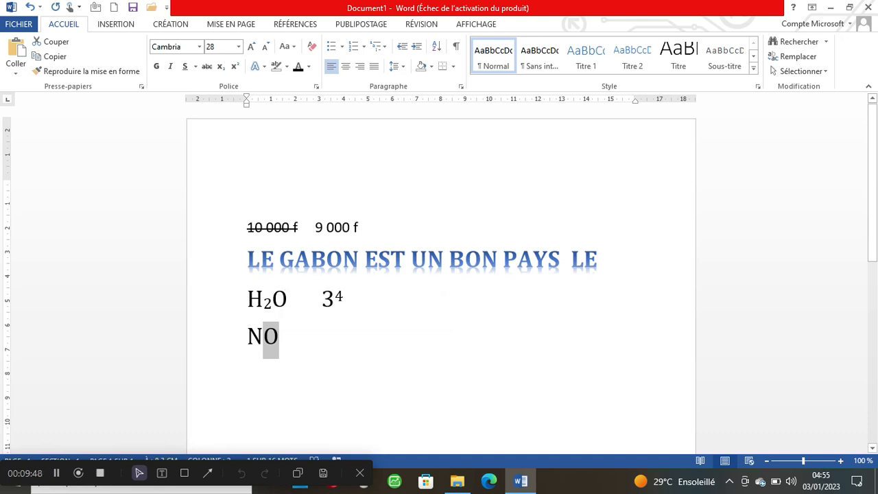
left_click(184, 66)
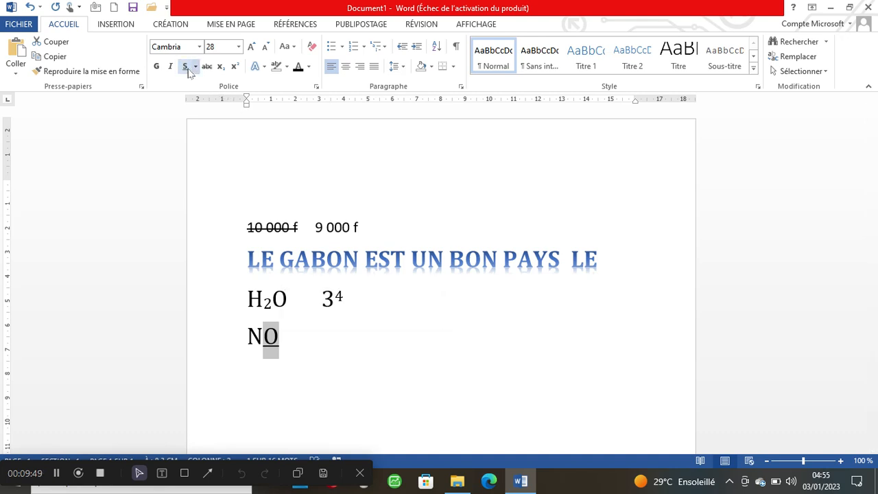
left_click(236, 65)
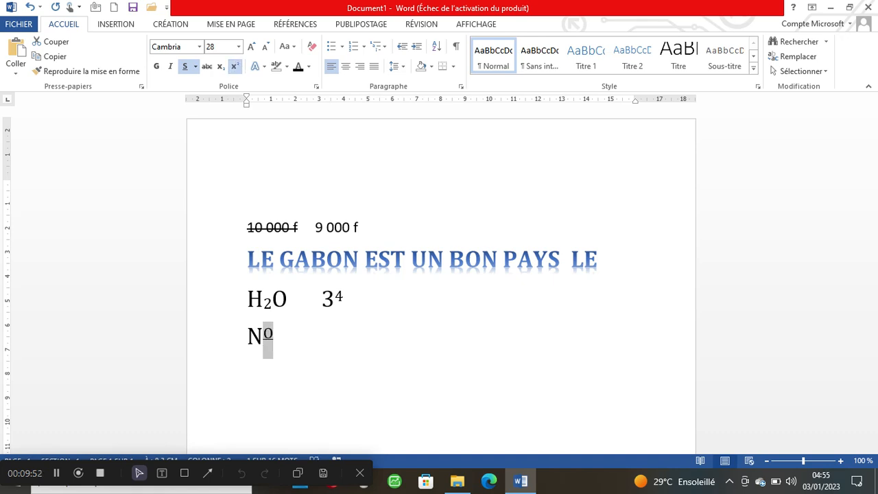
- Undo the stray underlined spaces after N° and start a new empty line
left_click(310, 344)
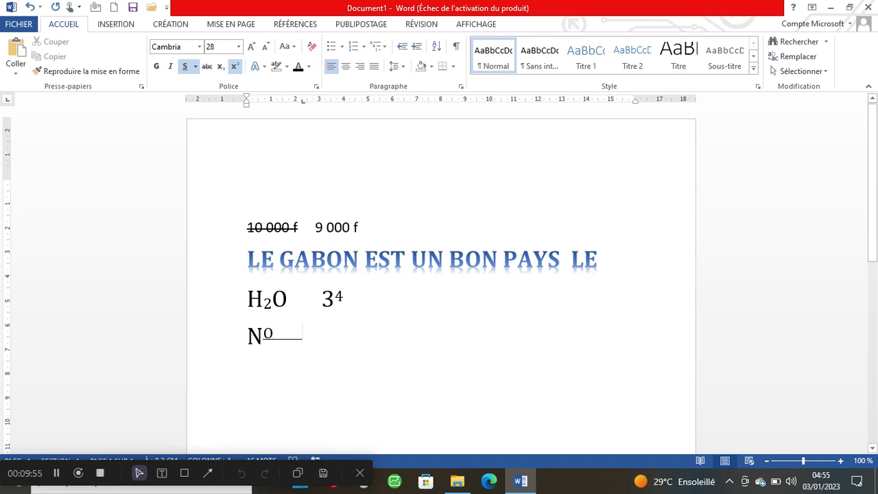
left_click(31, 8)
key("Return")
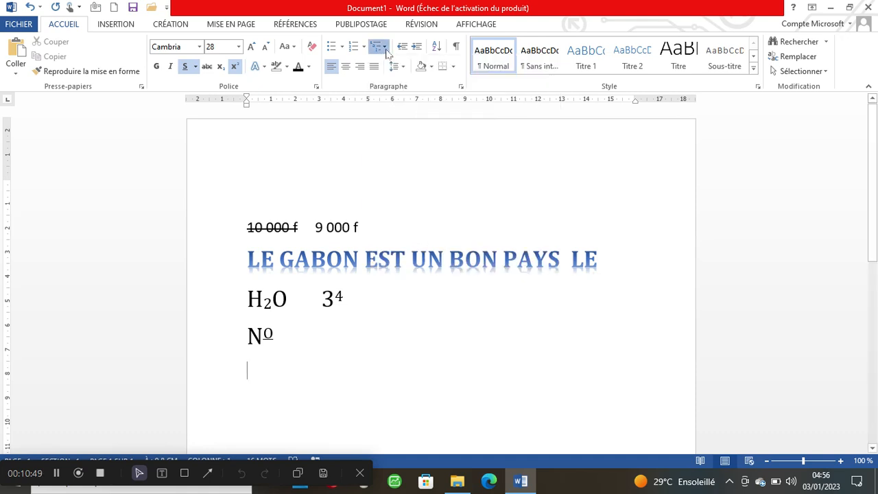
left_click(385, 49)
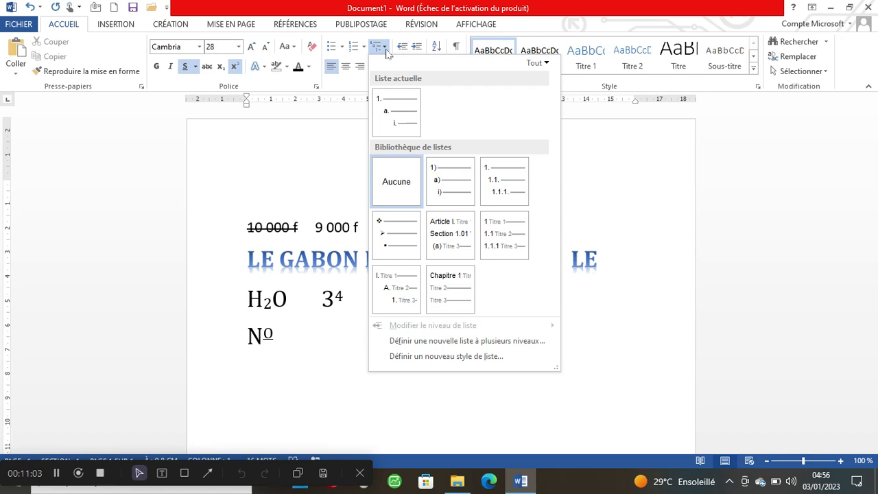
left_click(330, 173)
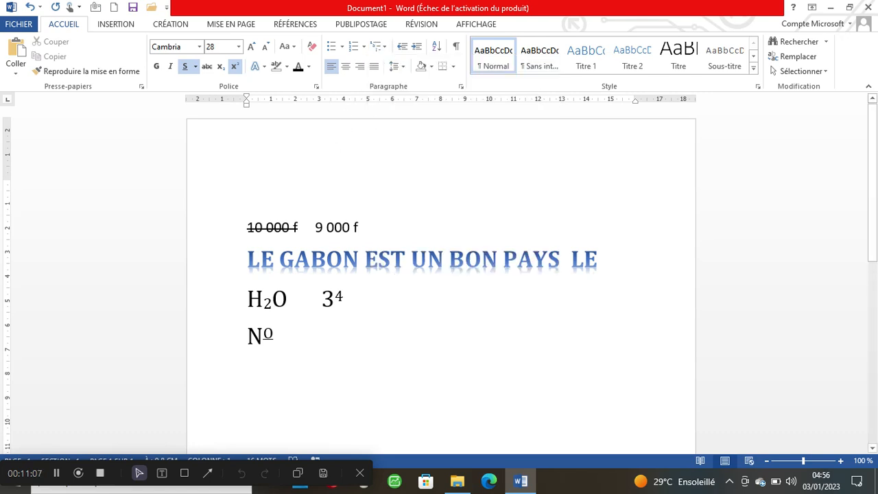